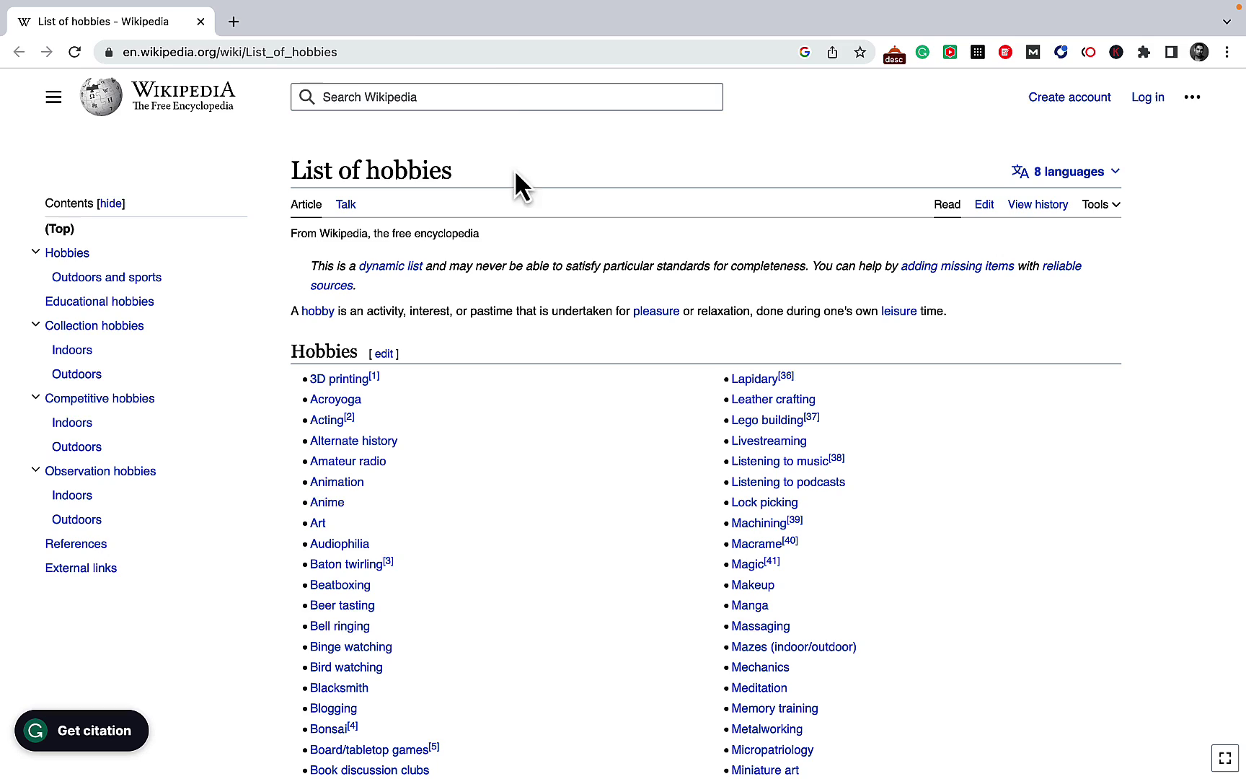
- Select the hobbies page's web address and scroll through the list
left_click(398, 51)
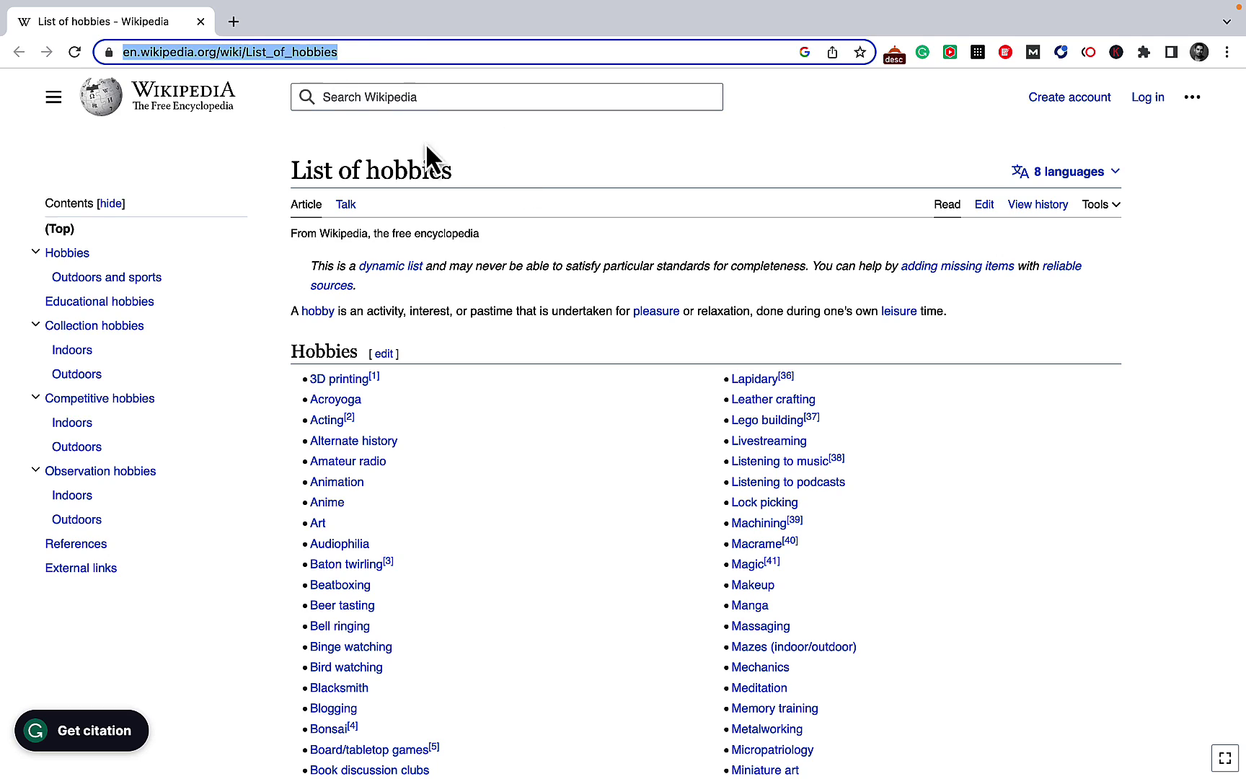
scroll(489, 431, "down", 15)
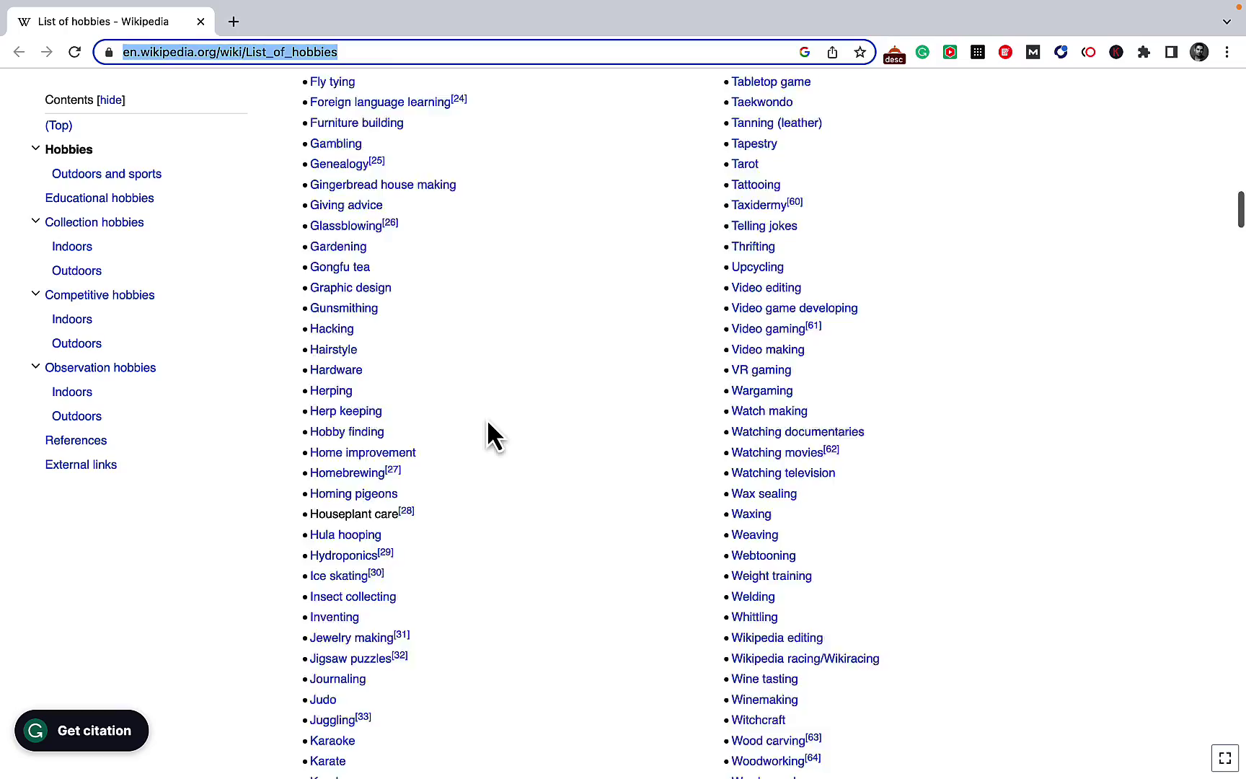
scroll(488, 425, "up", 15)
scroll(488, 425, "down", 20)
scroll(488, 425, "up", 20)
scroll(488, 425, "down", 5)
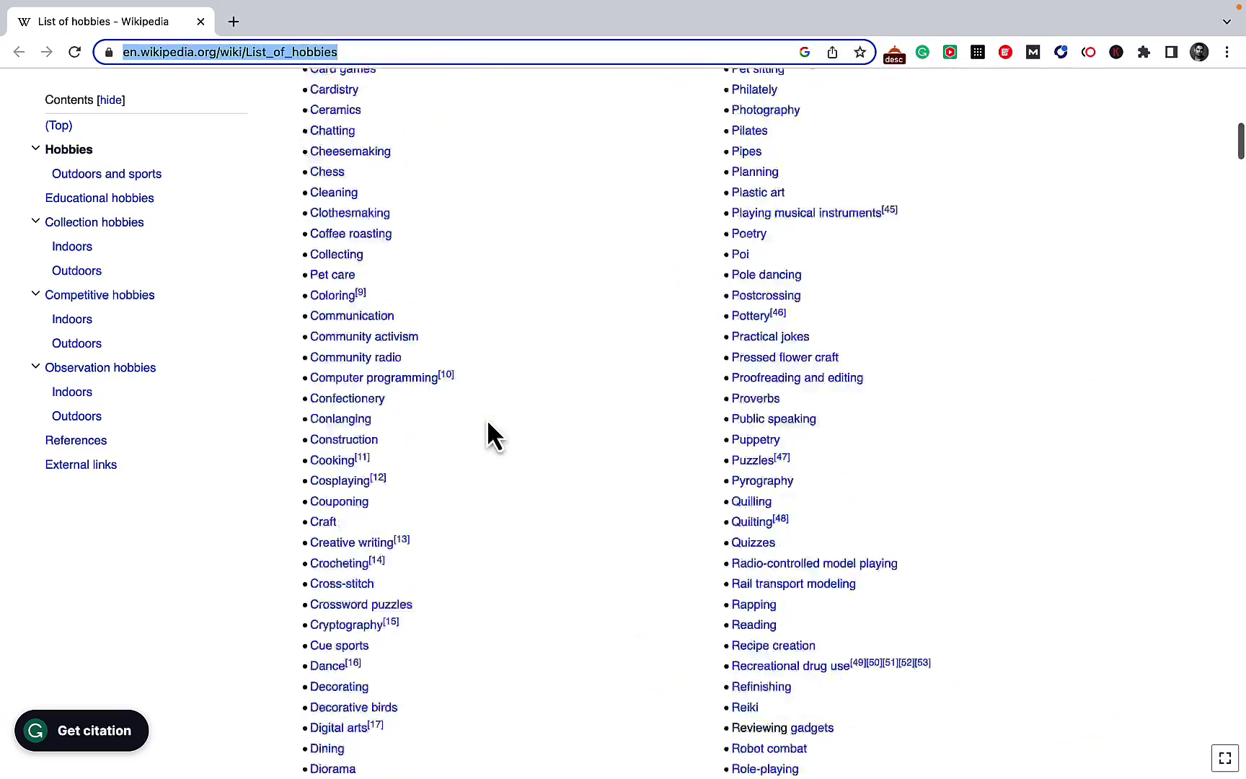
scroll(488, 426, "up", 15)
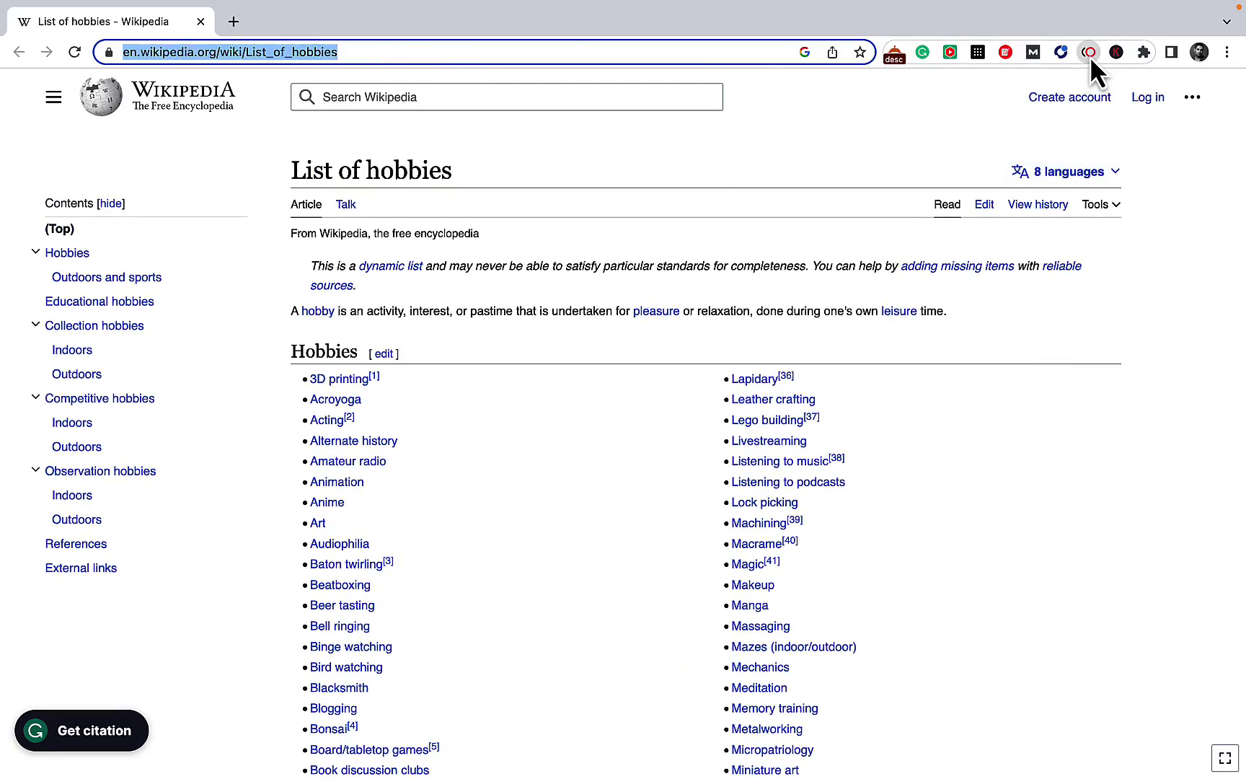
- Paste the niche prompt for 10 low-competition, high-earning hobby blog niches into HARPA AI
left_click(1088, 53)
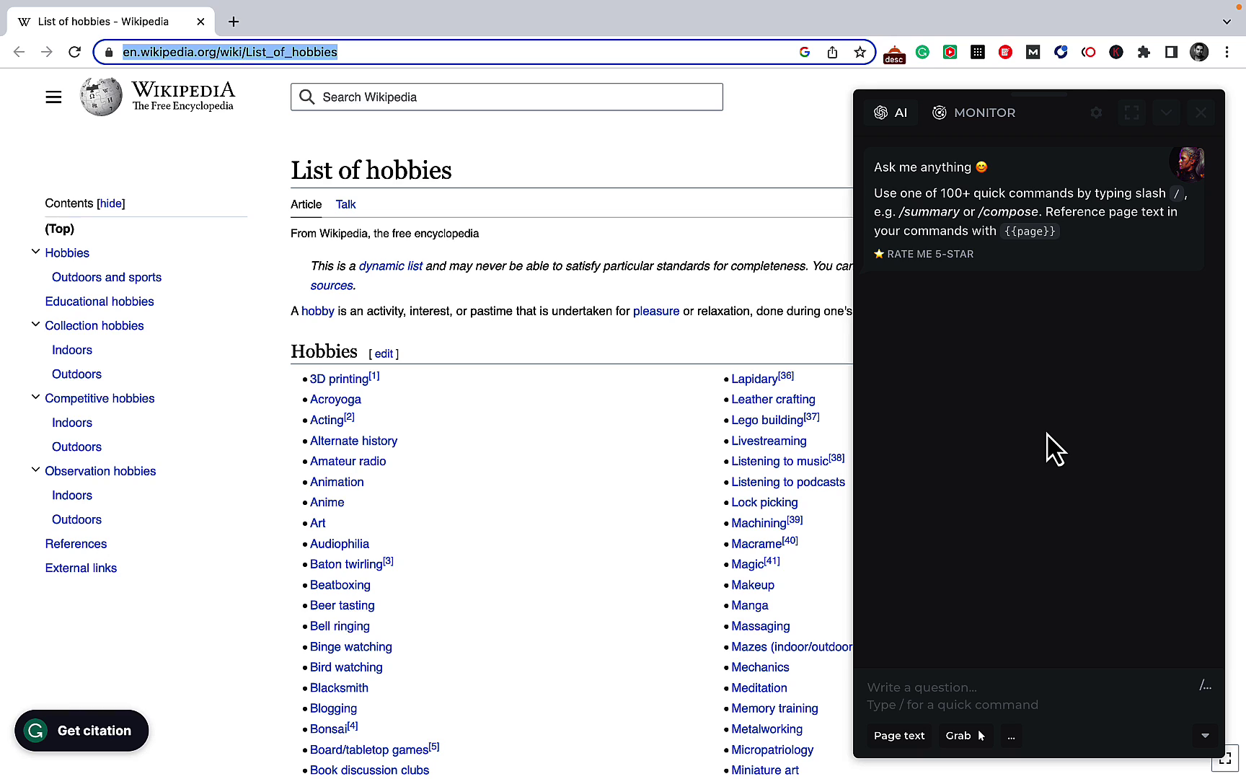
left_click(894, 692)
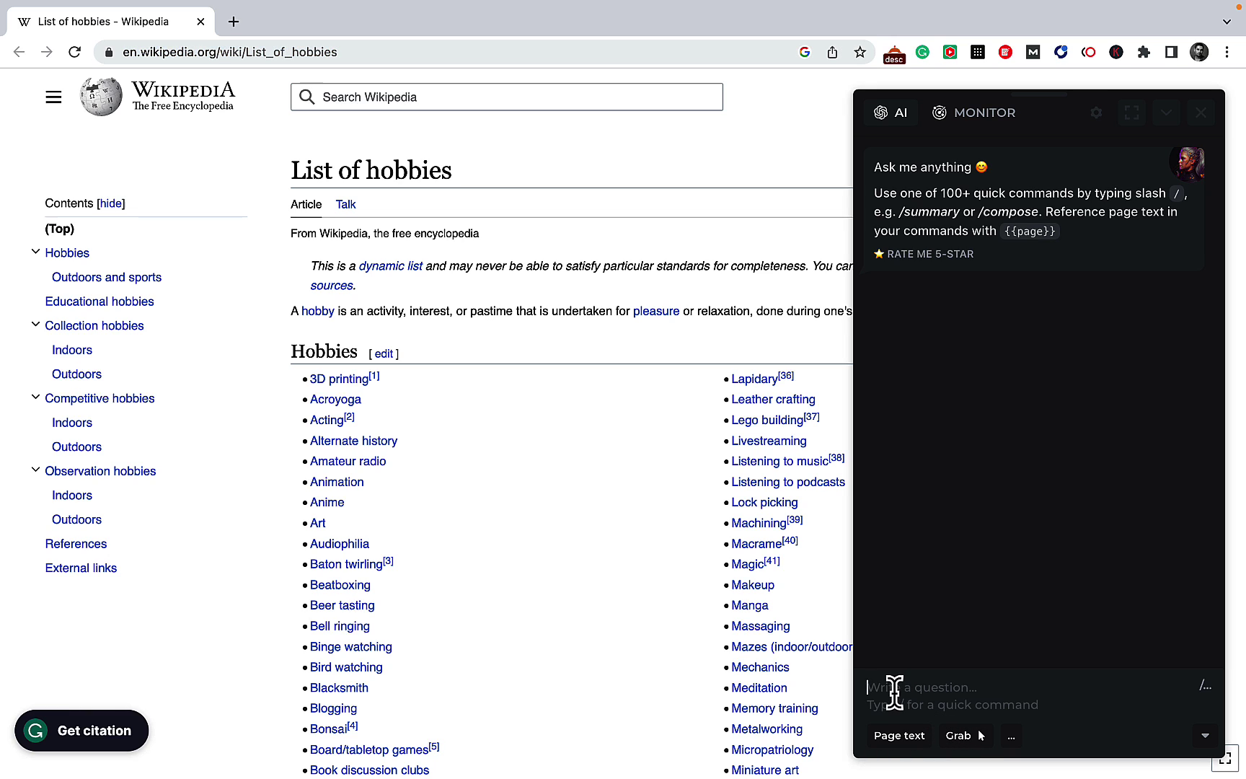
type("I want to find a blog niche based on a hobbie. I'm looking for a lesser know, low competirion hobbies with high earning potantial. Help me select 10 based on {{page}}")
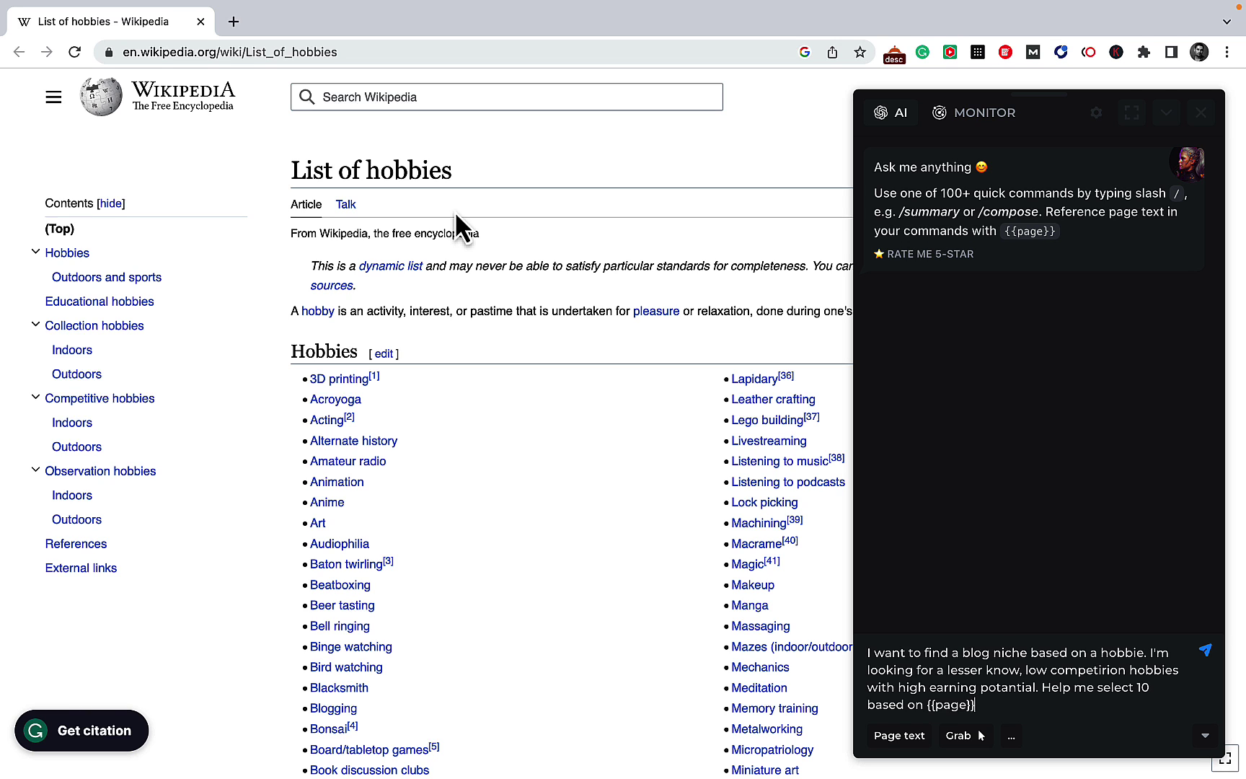
- Search Google for 'can dogs eat longan' in a new tab and browse the results
left_click(233, 23)
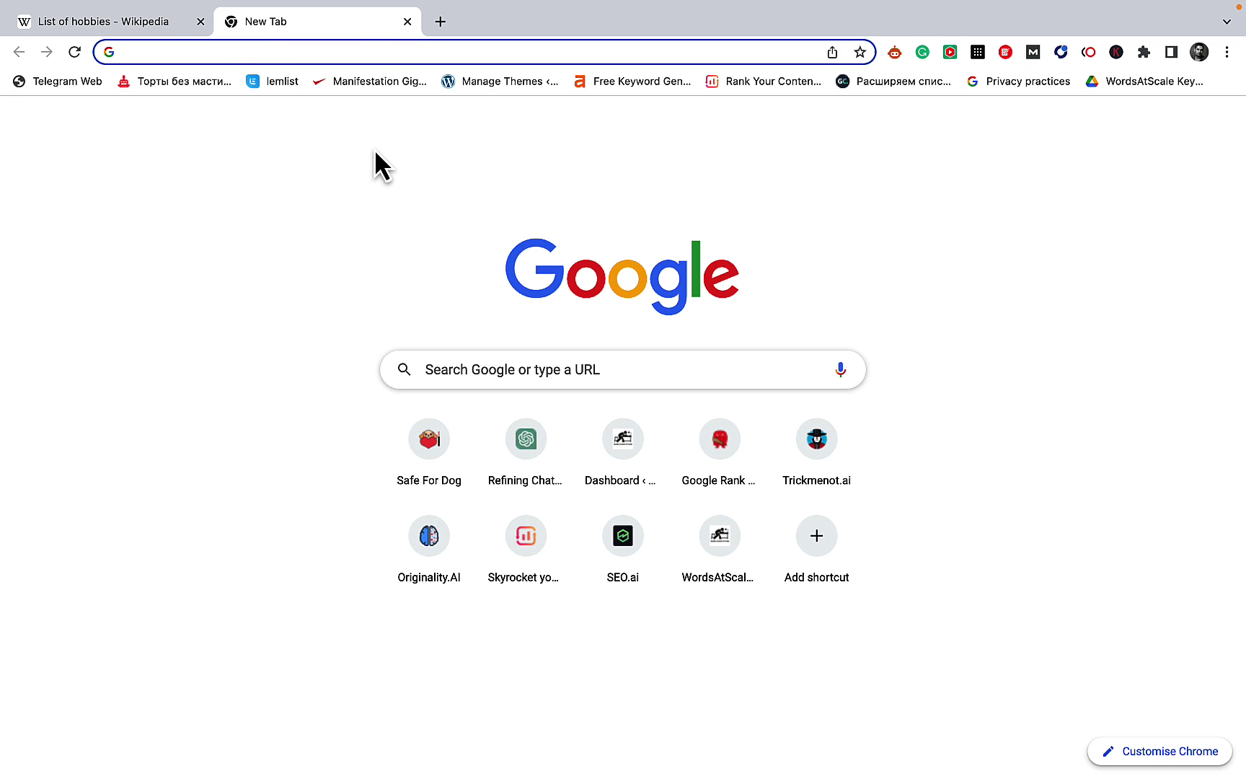
type("can do")
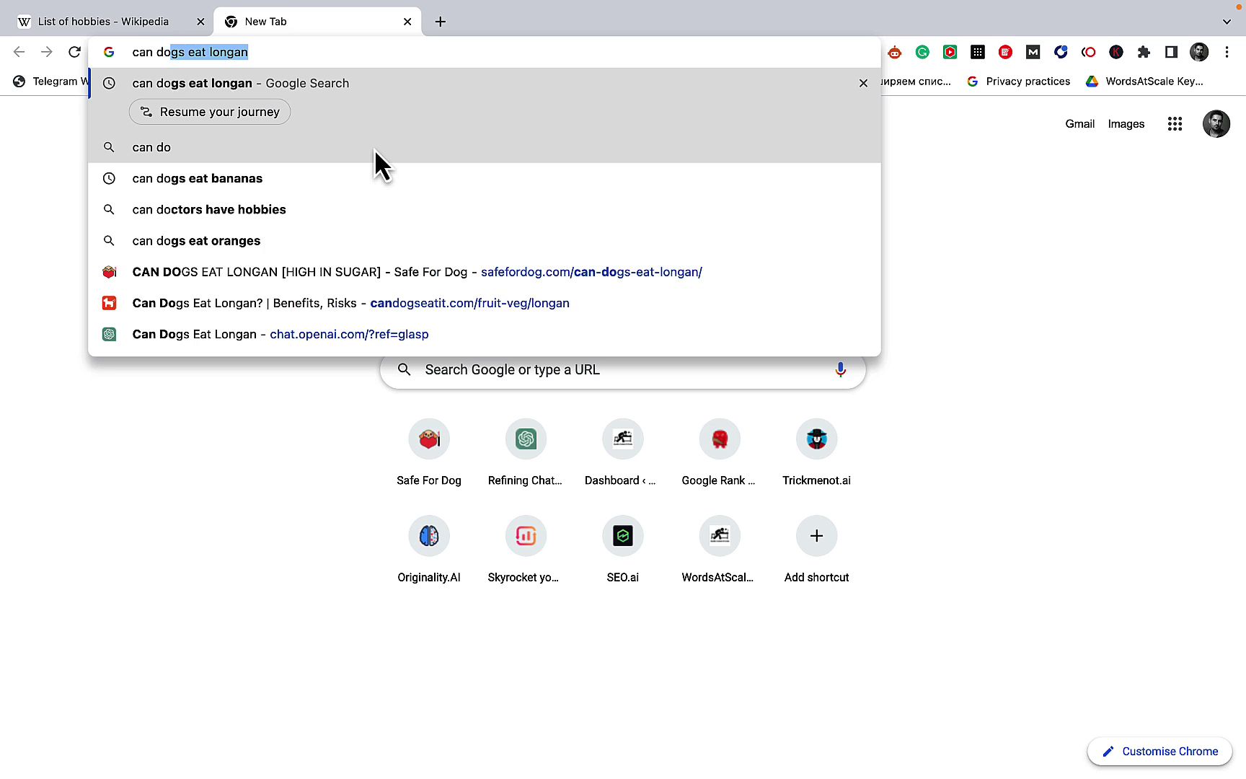
key("Right")
key("Return")
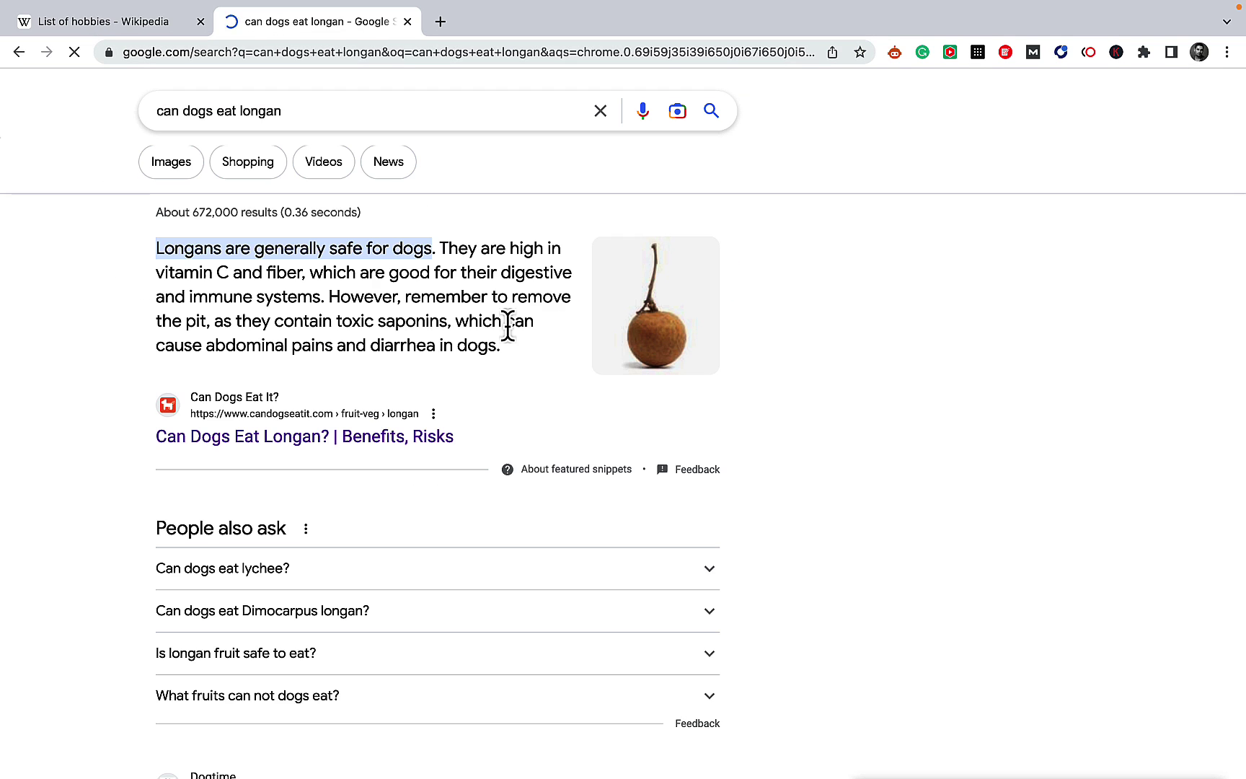
scroll(341, 328, "down", 9)
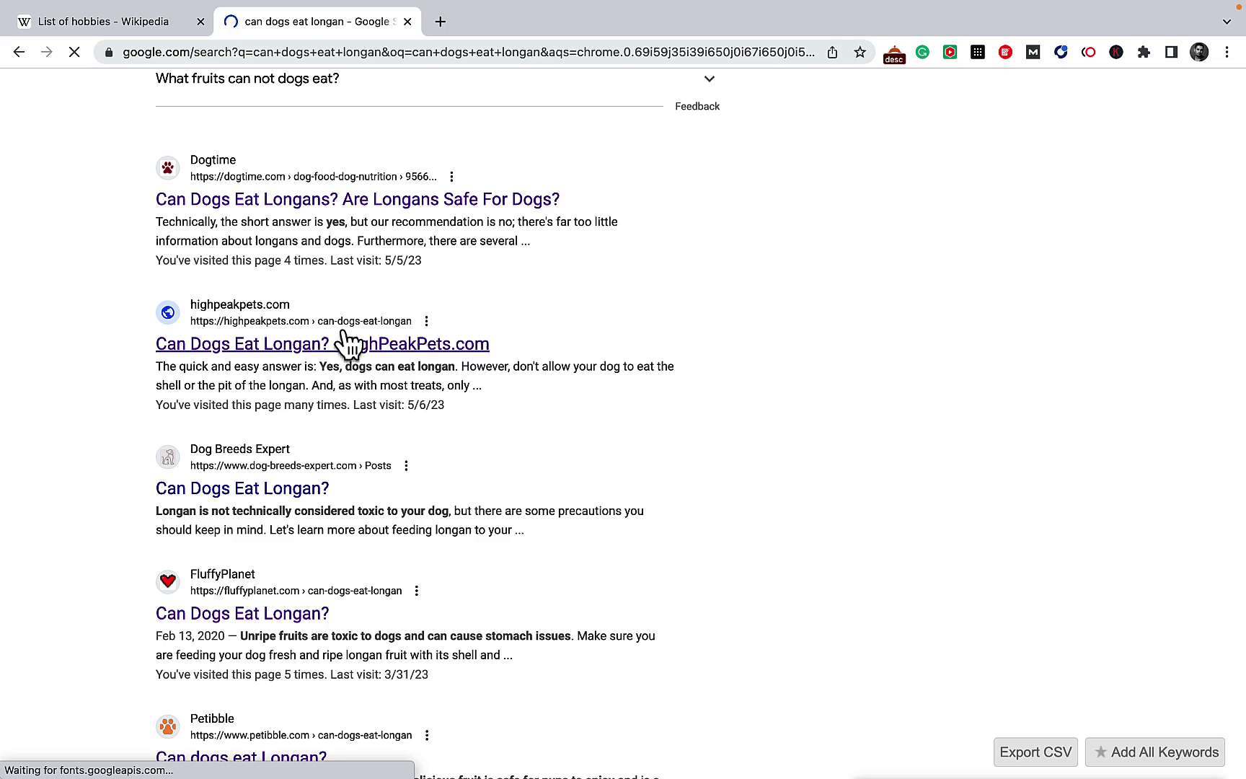
scroll(306, 555, "down", 7)
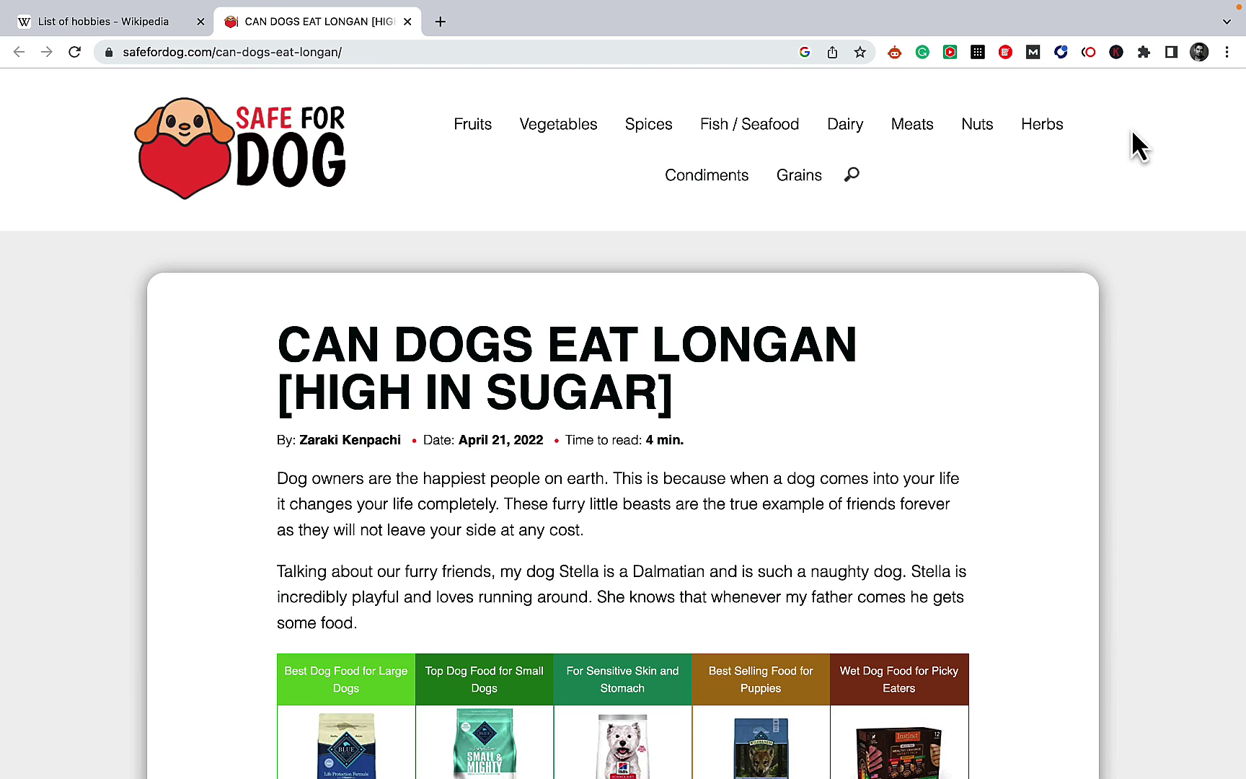
- Ask HARPA AI to 'extract an outline from' the longan article's {{page}} text
left_click(1088, 56)
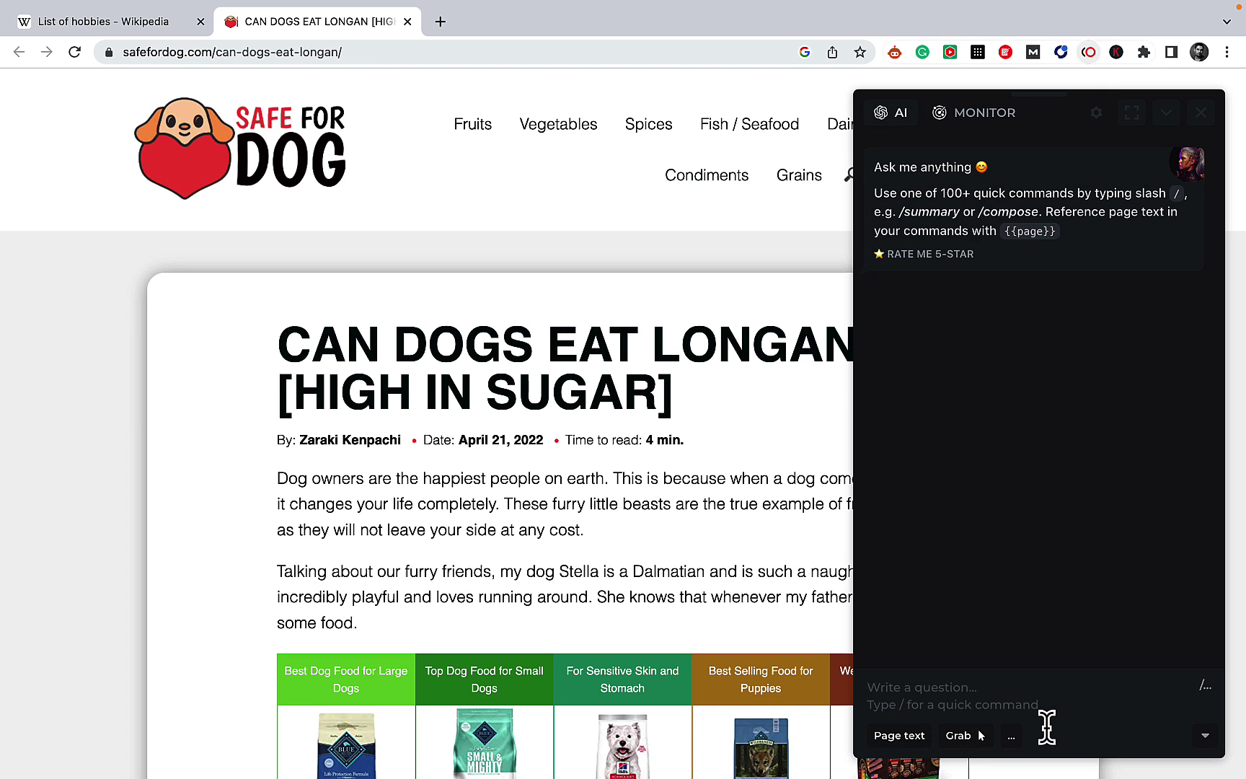
type("extrasct")
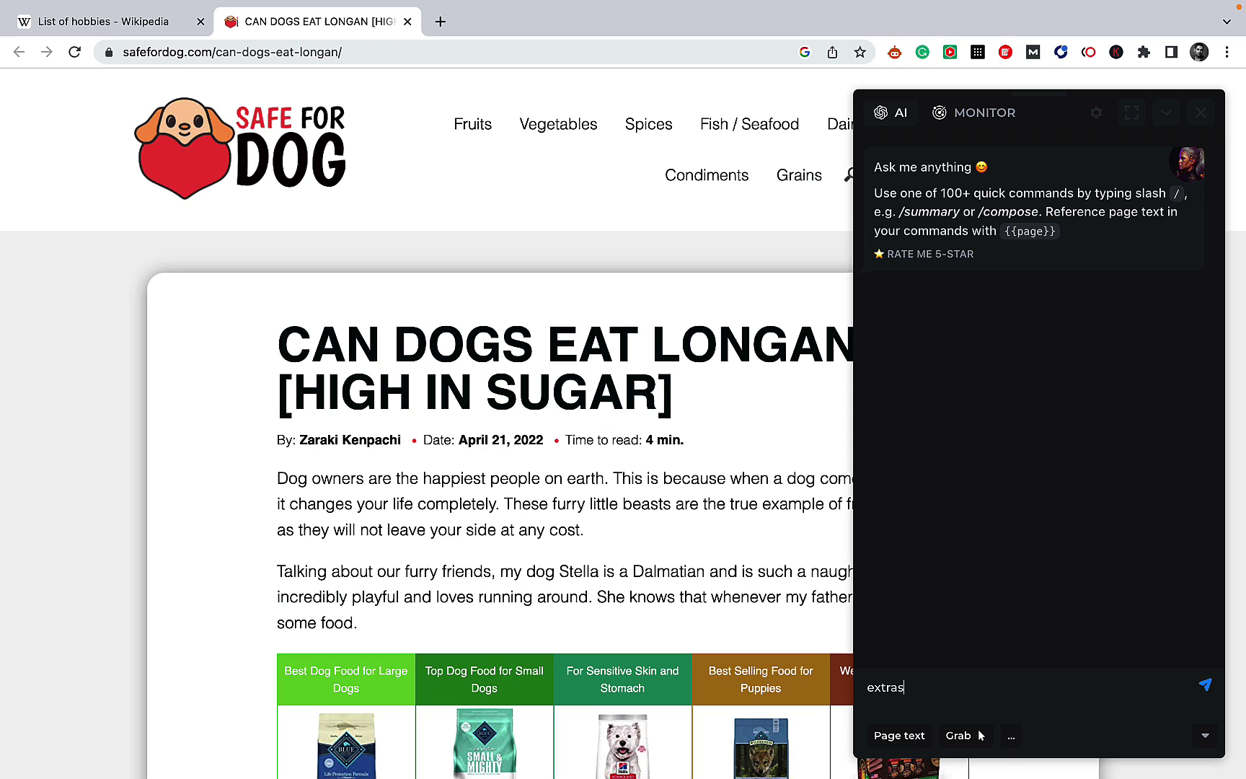
key("BackSpace")
key("BackSpace")
key("BackSpace")
type("ct an outline from")
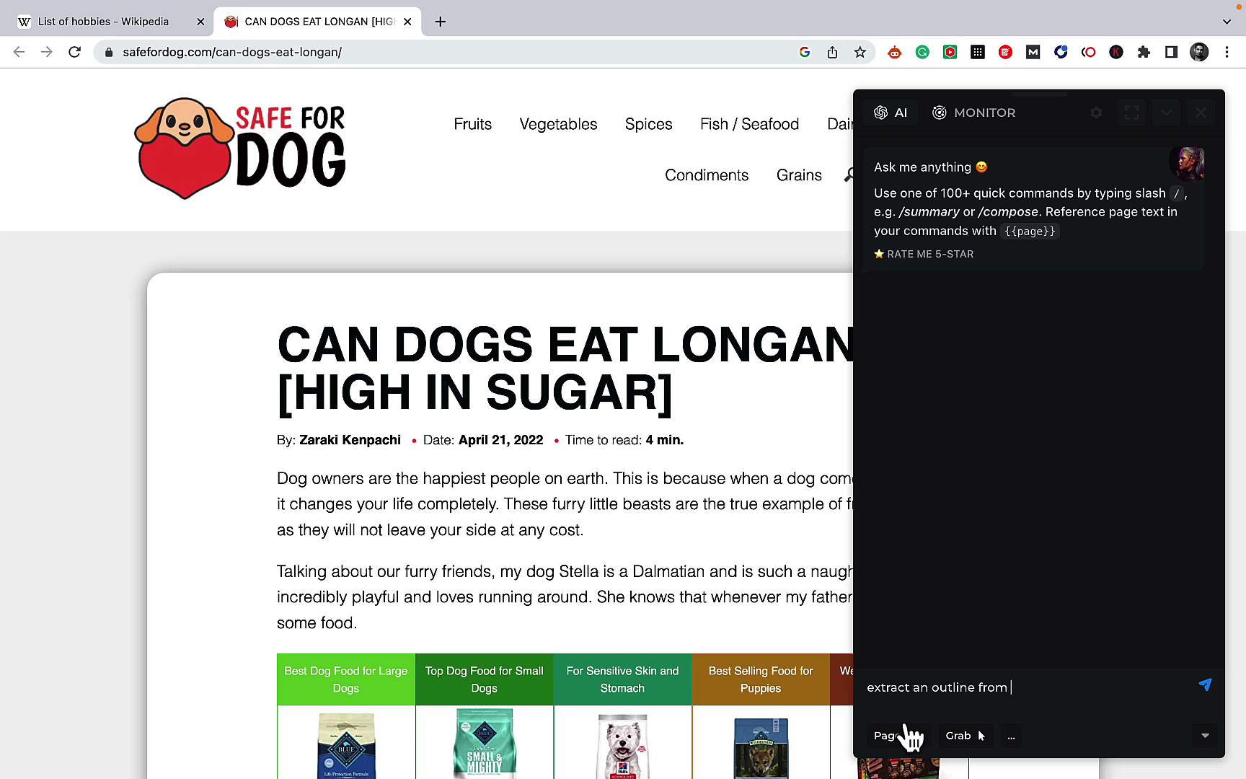
left_click(896, 742)
key("Return")
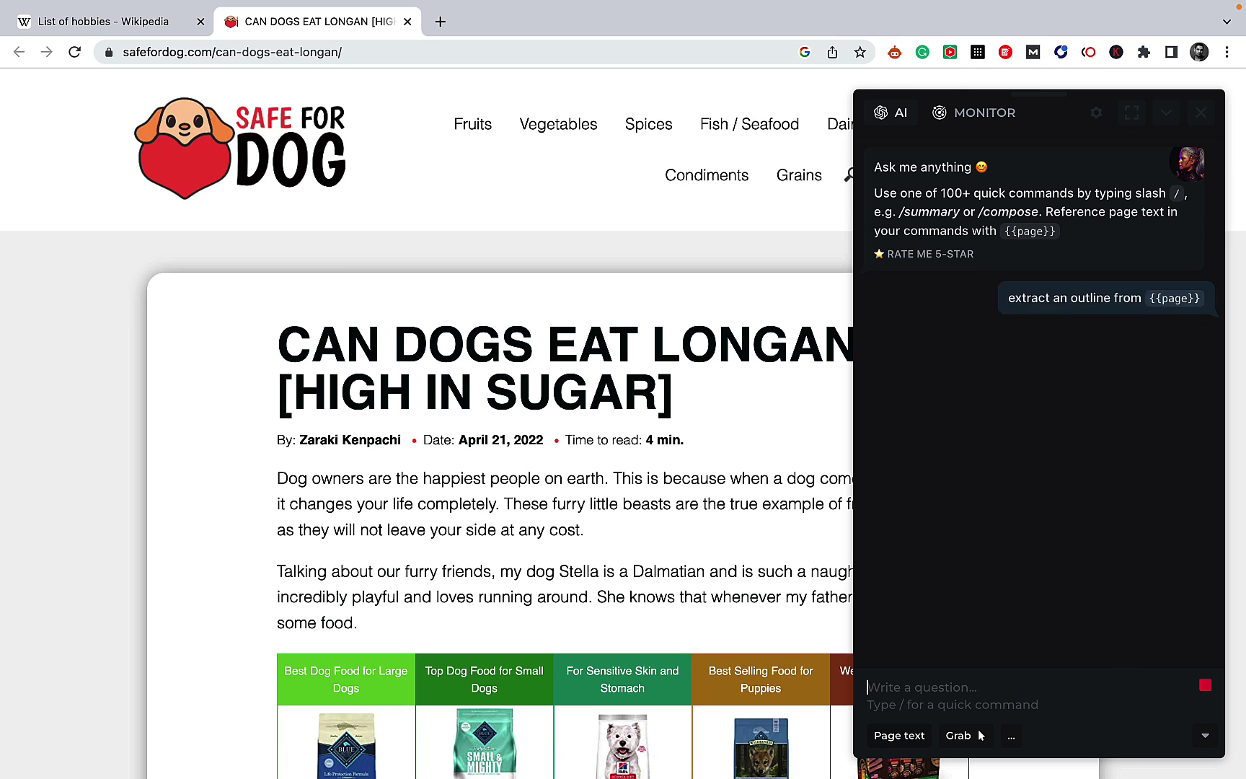
scroll(1081, 476, "down", 10)
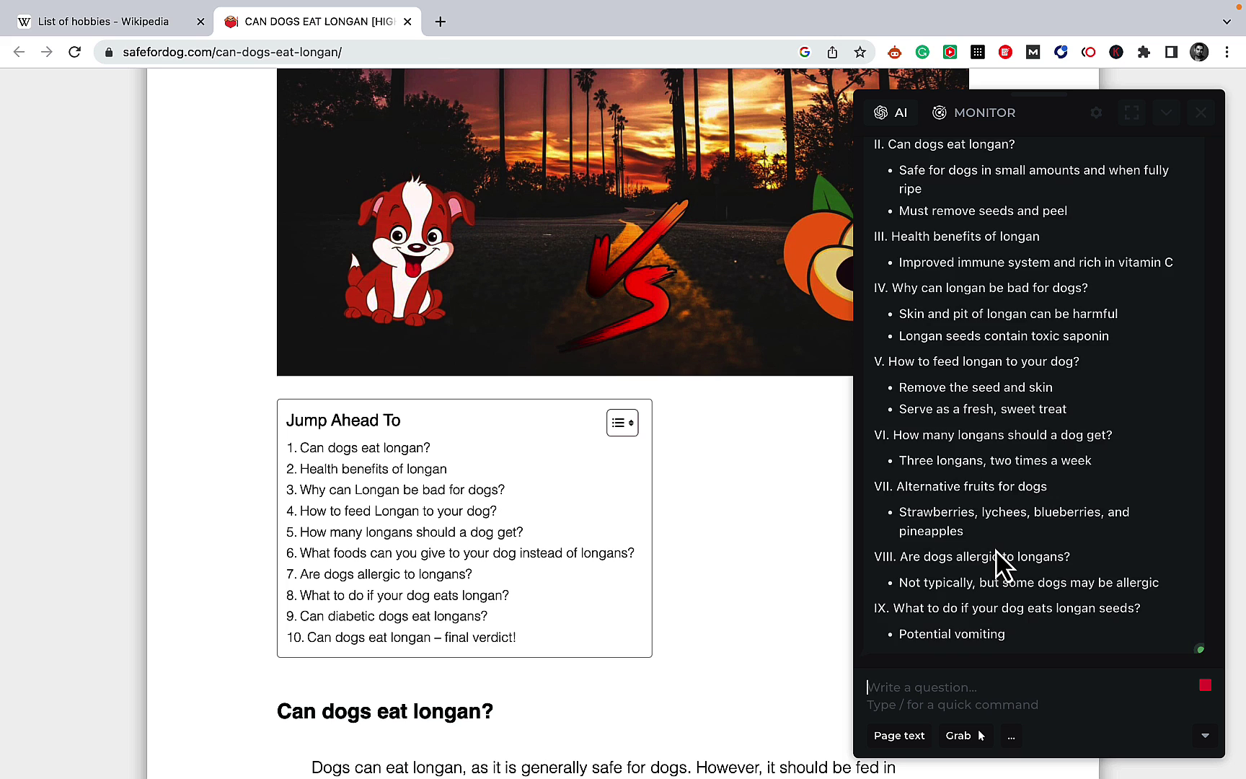
- Read the longan outline down to its Final verdict, then select the article's URL
scroll(998, 555, "up", 10)
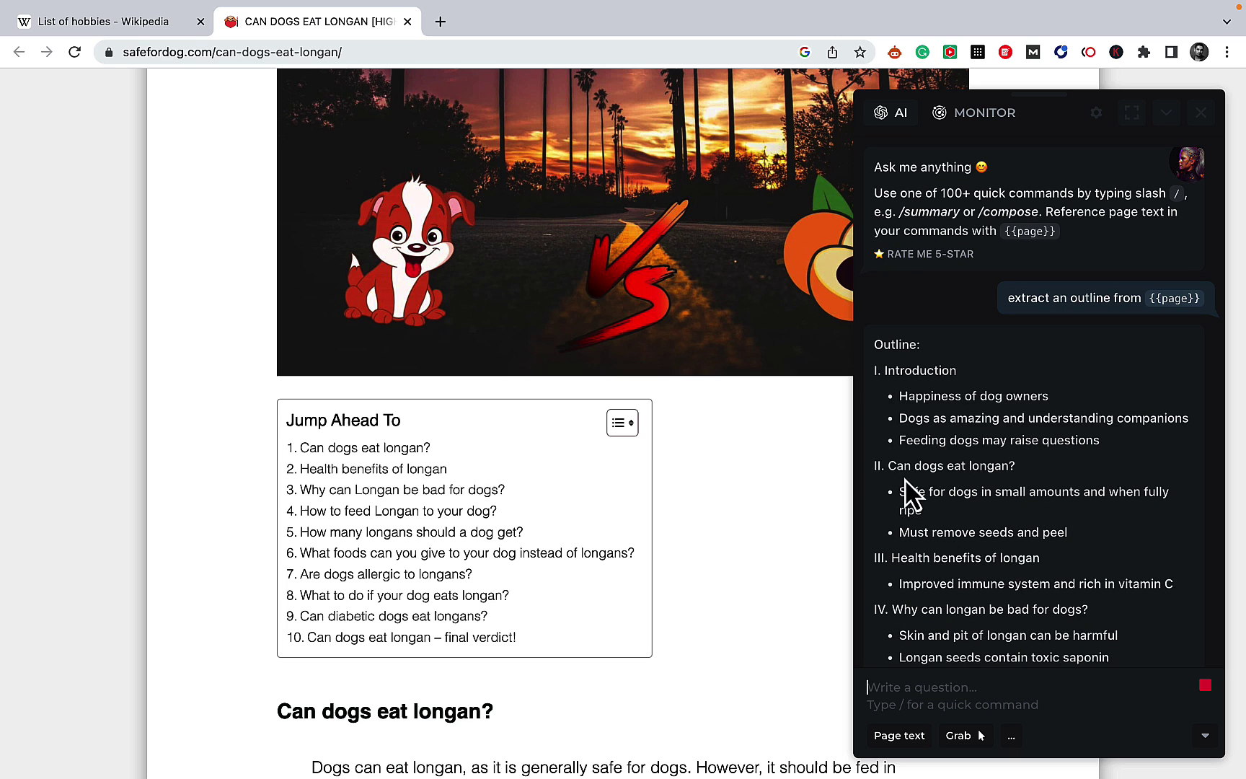
scroll(1022, 580, "down", 1)
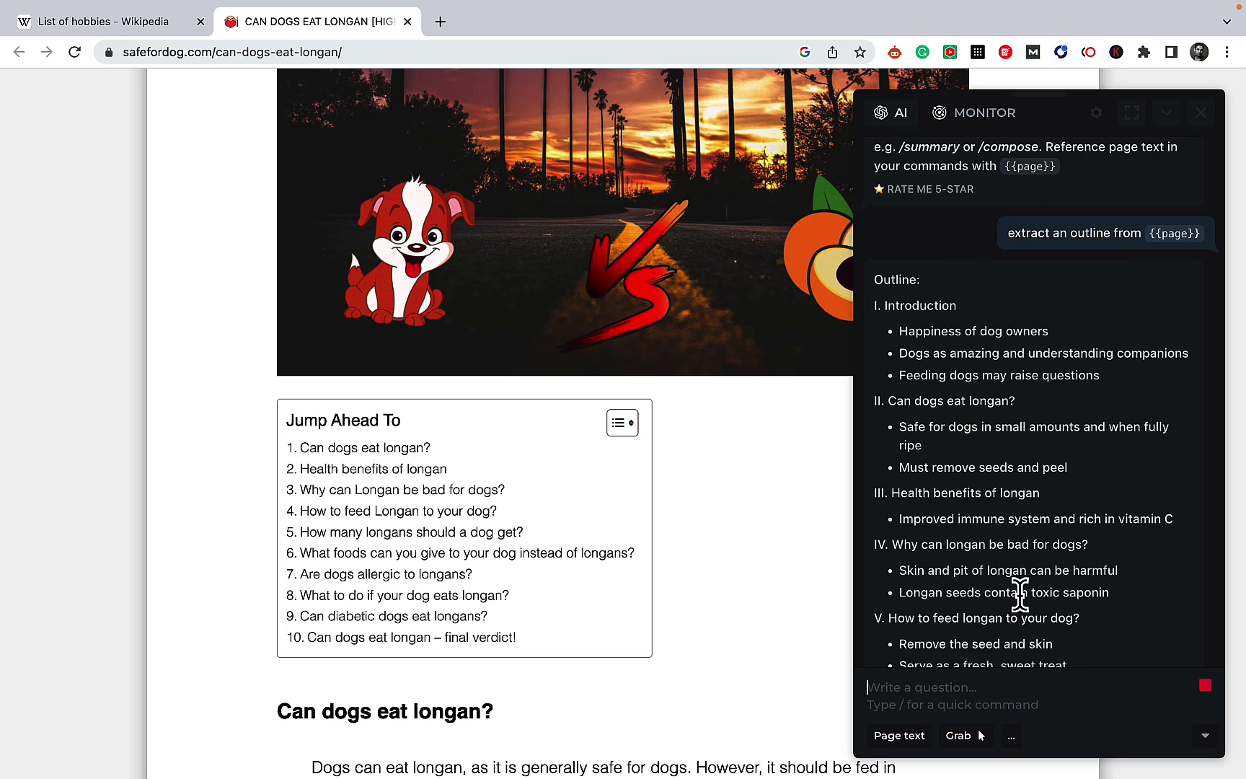
scroll(1112, 555, "down", 2)
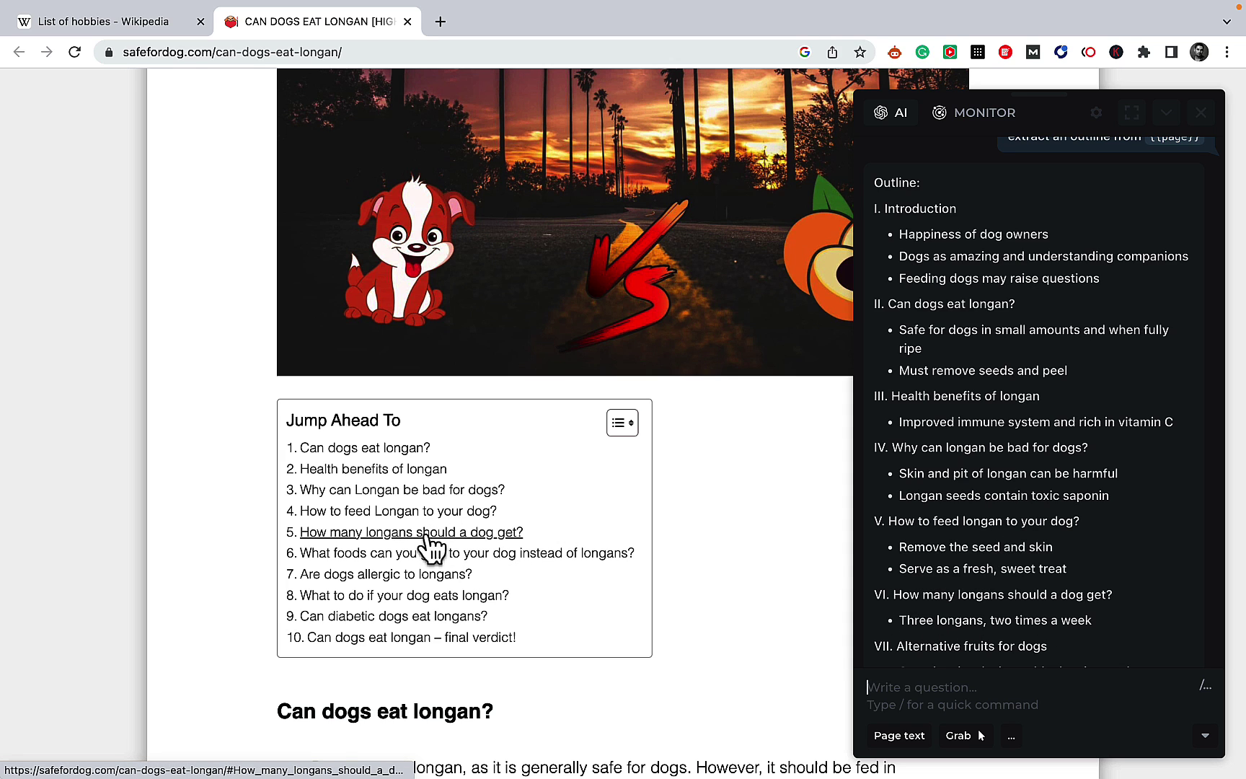
scroll(940, 575, "down", 2)
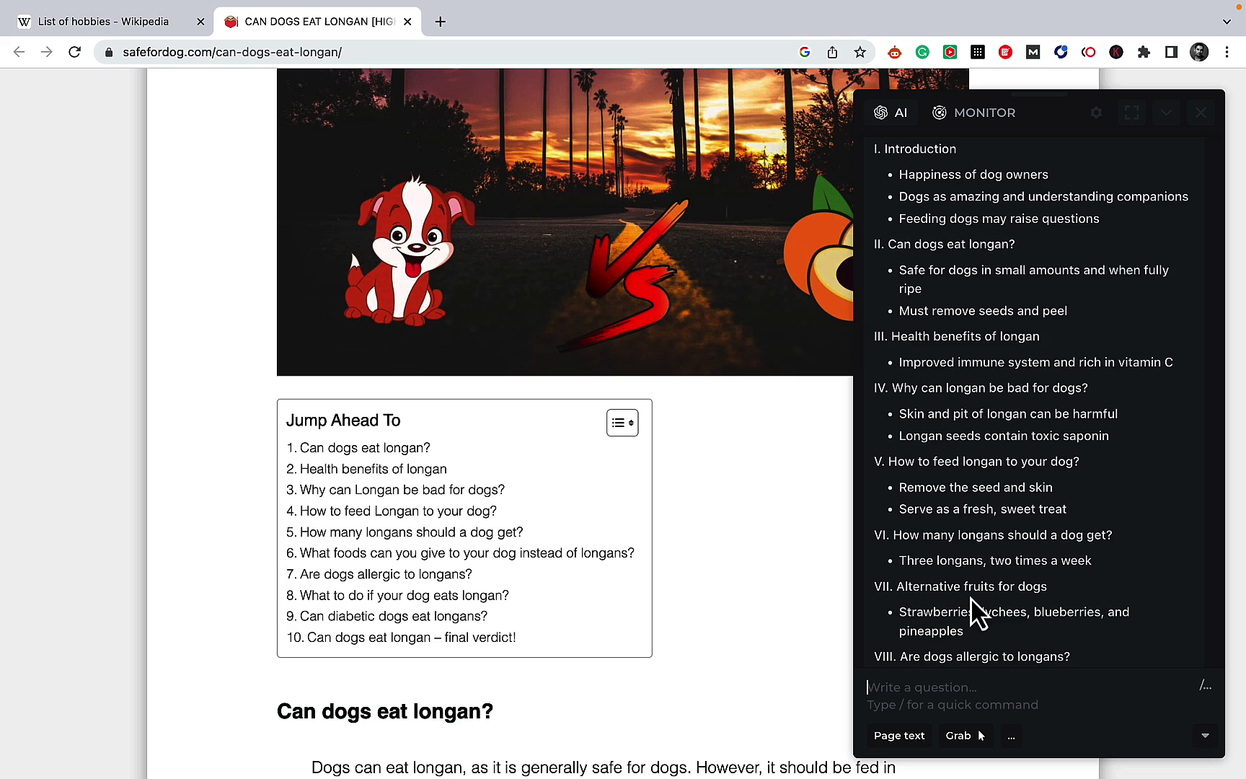
scroll(973, 609, "down", 2)
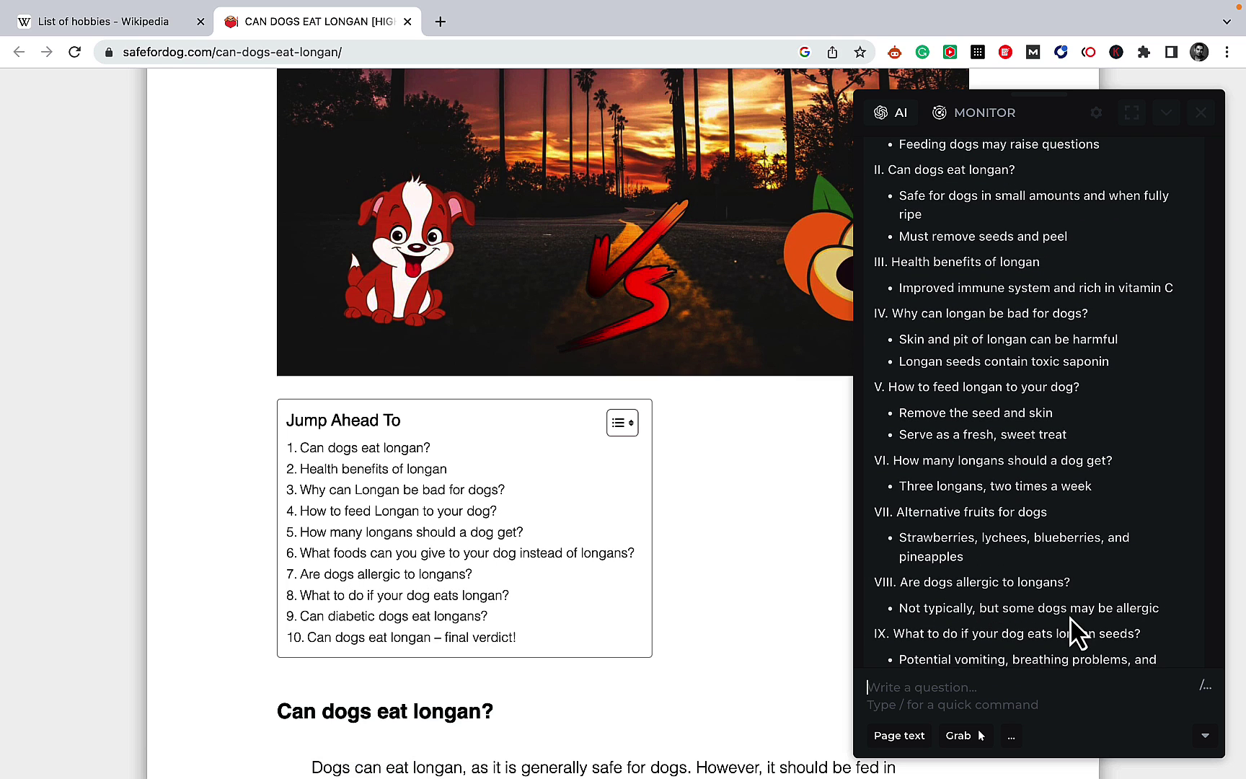
scroll(1078, 633, "down", 2)
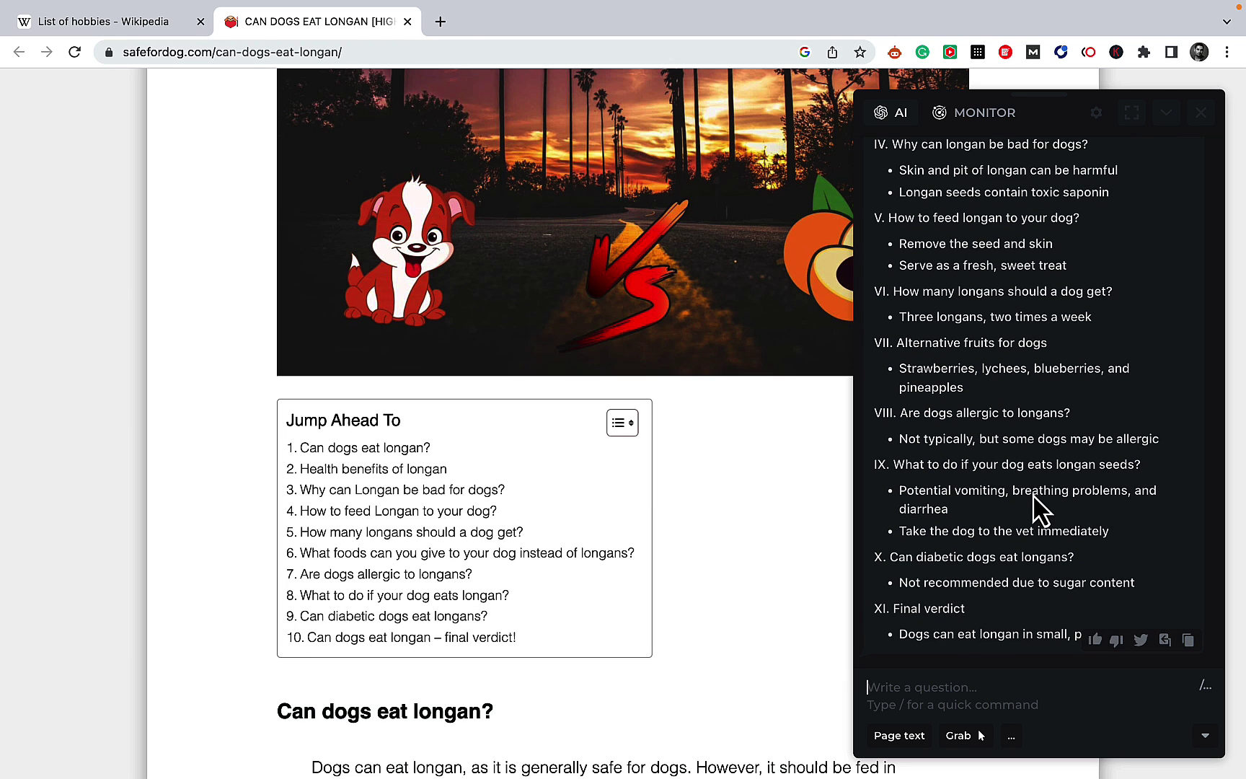
left_click(378, 52)
key("super+c")
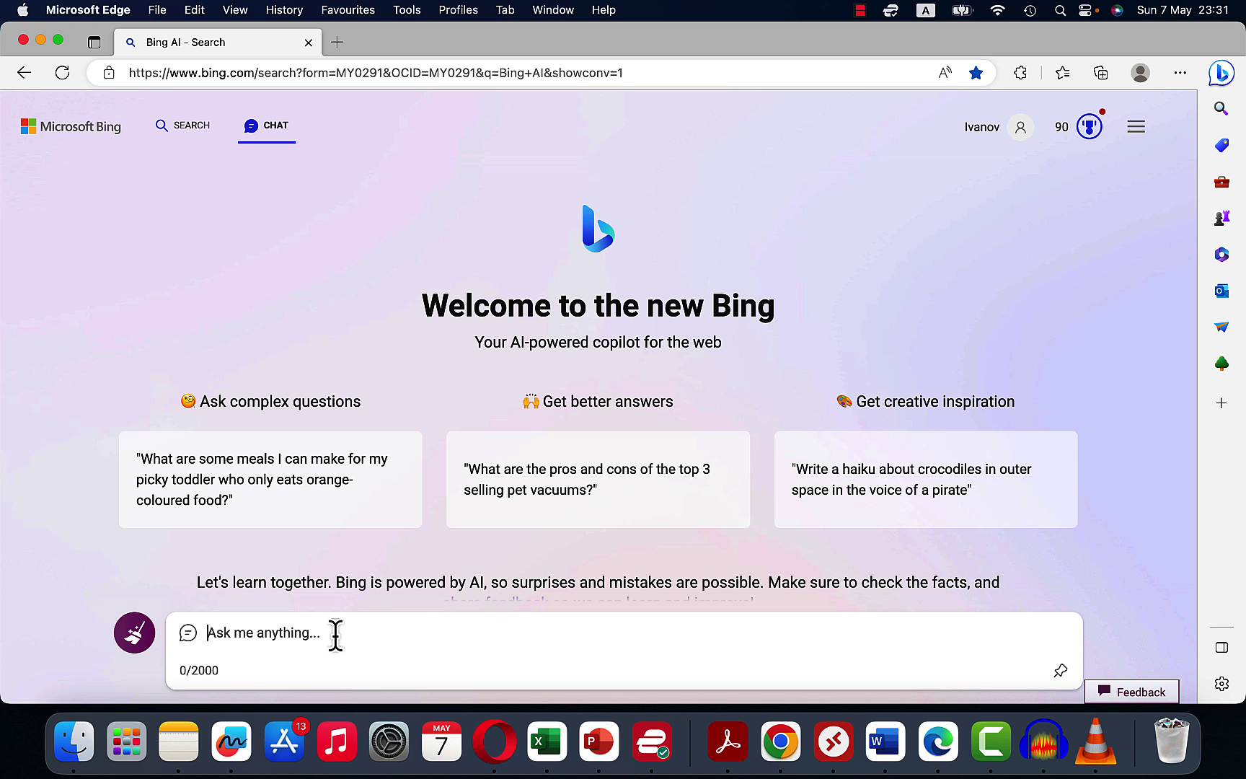
- Request a blog post outline from the pasted longan article link
type("ex")
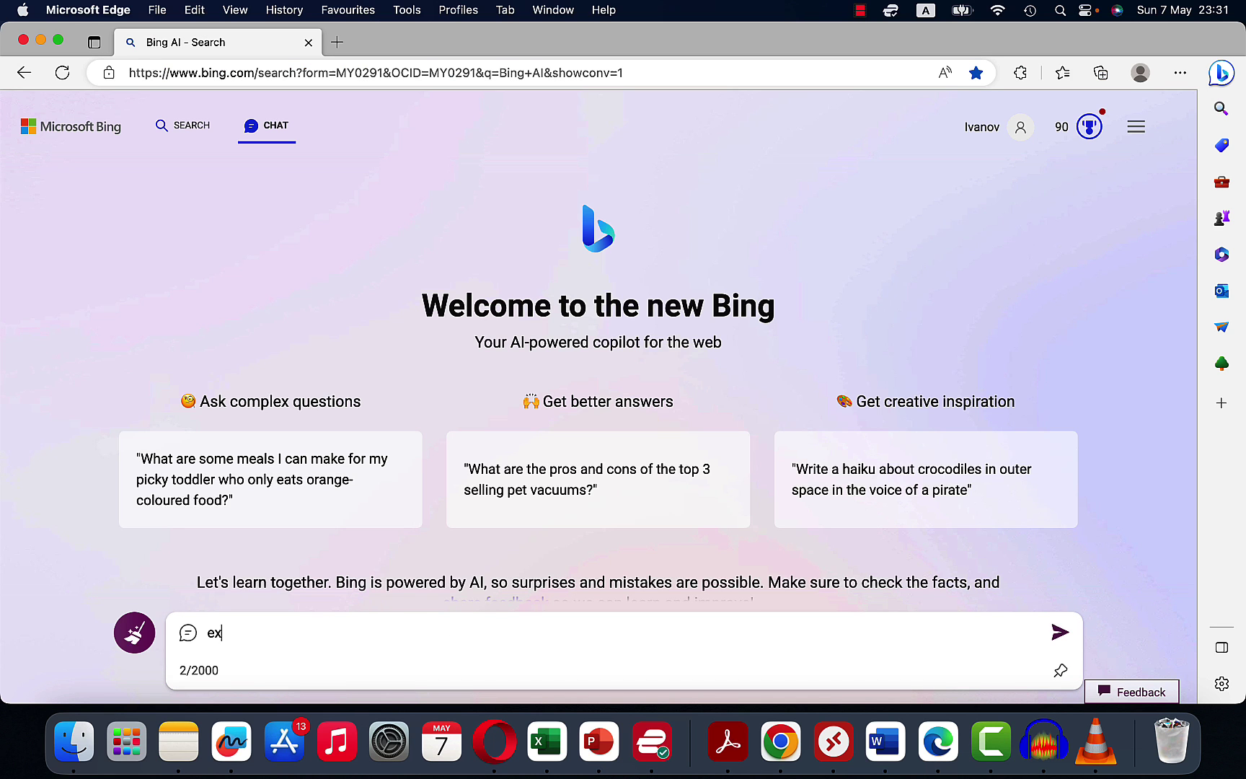
type("tract a blog pos")
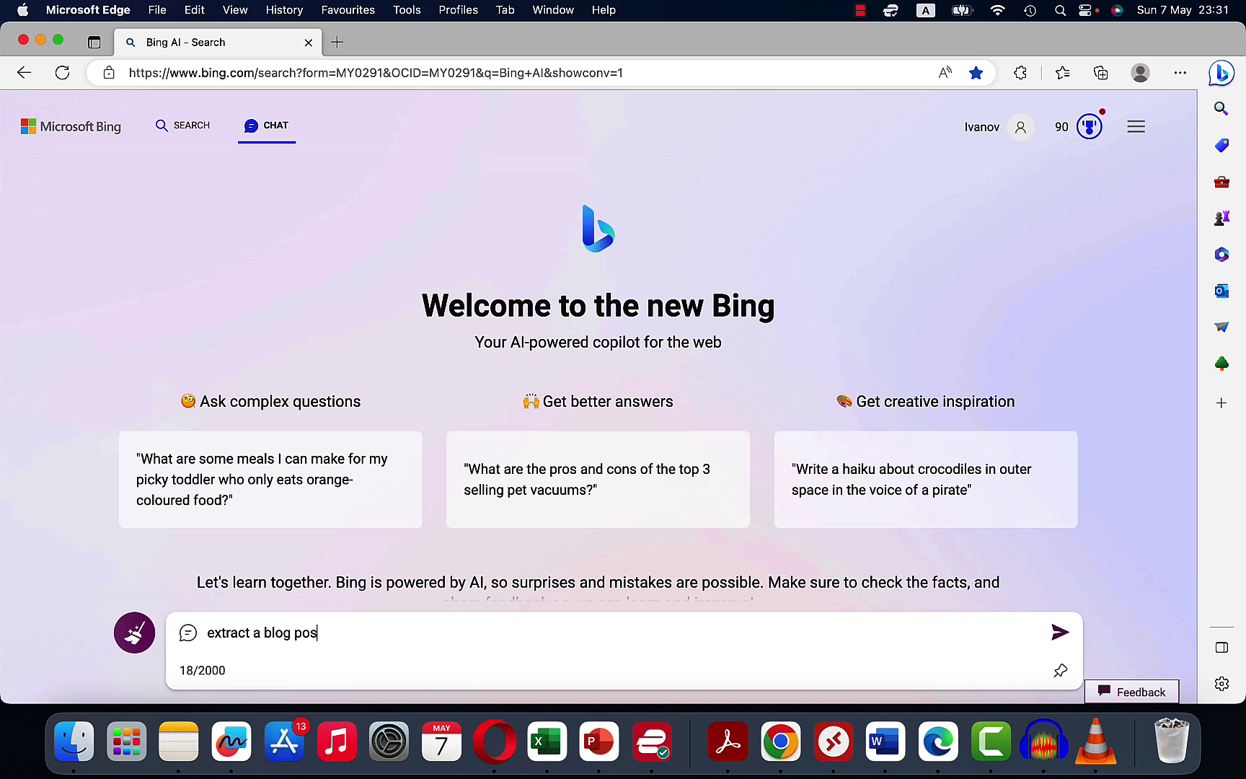
type("t outline fo")
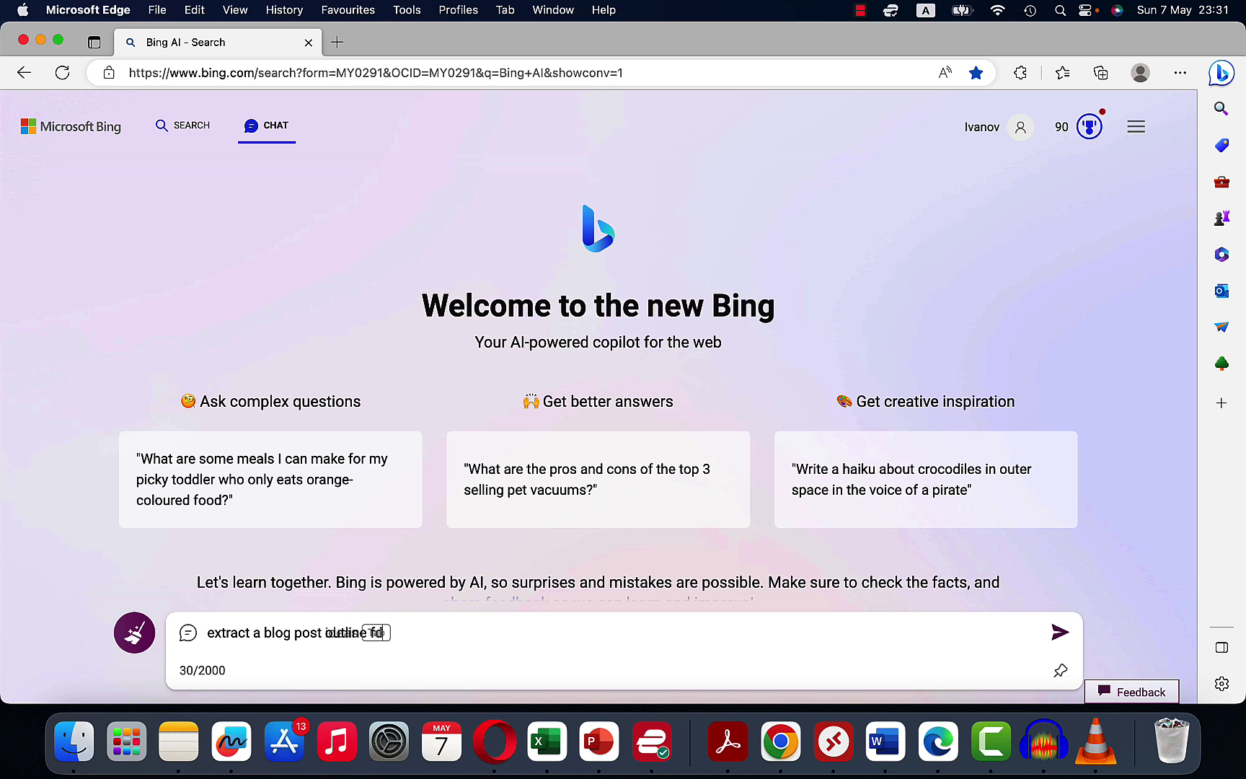
key("BackSpace")
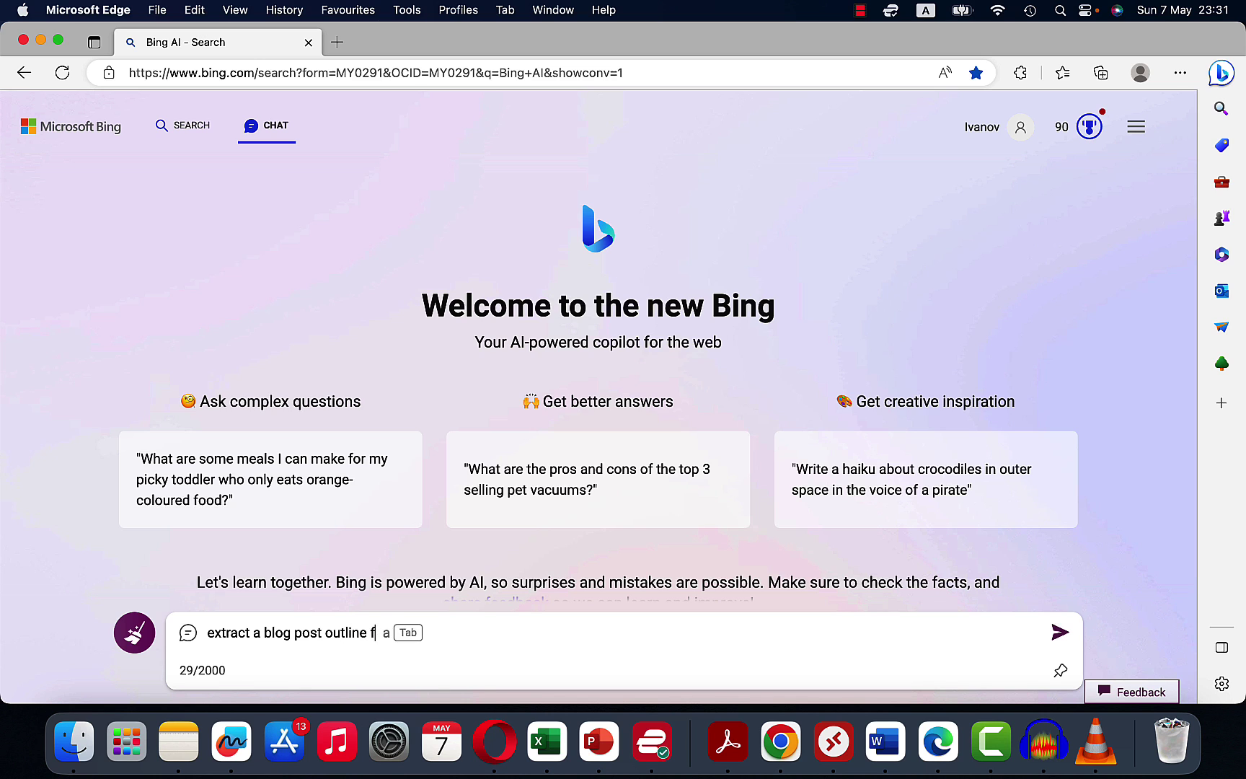
type("rom")
key("super+v")
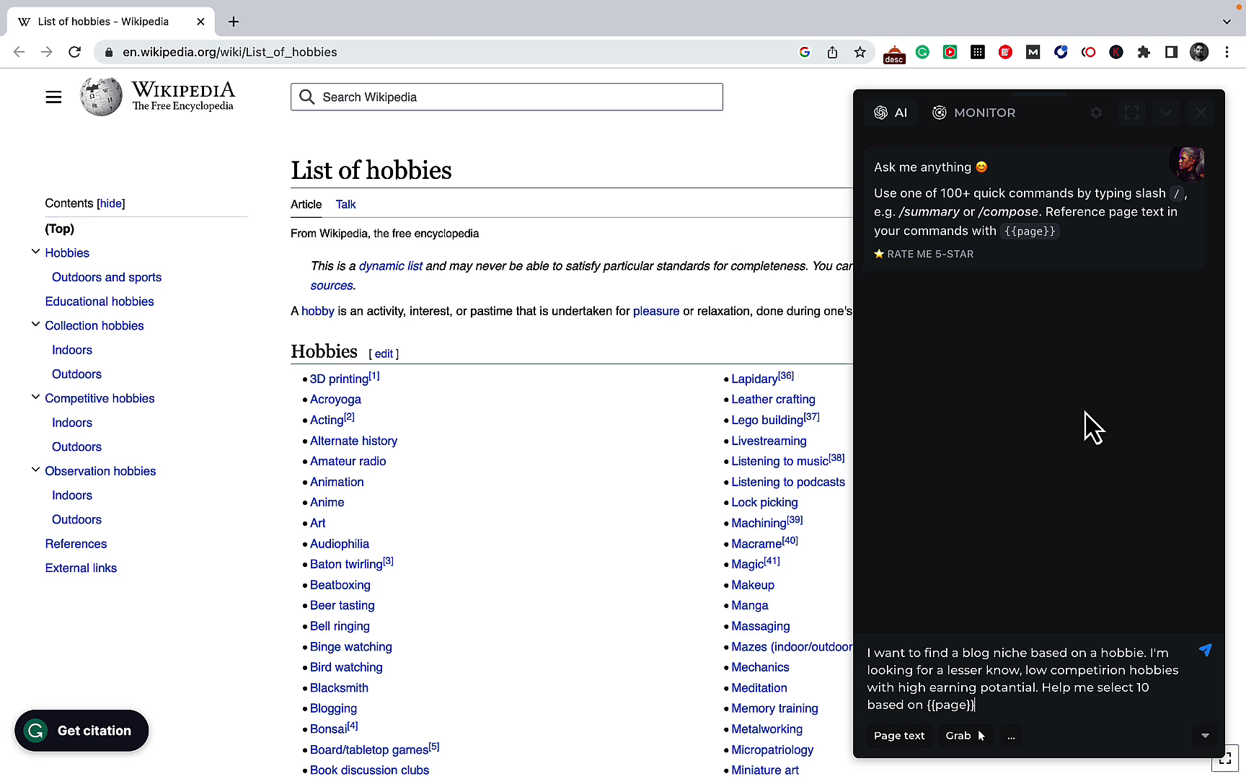
- Check the {{page}} reference ending the hobby-niche prompt and send it to HARPA AI
scroll(1093, 429, "down", 3)
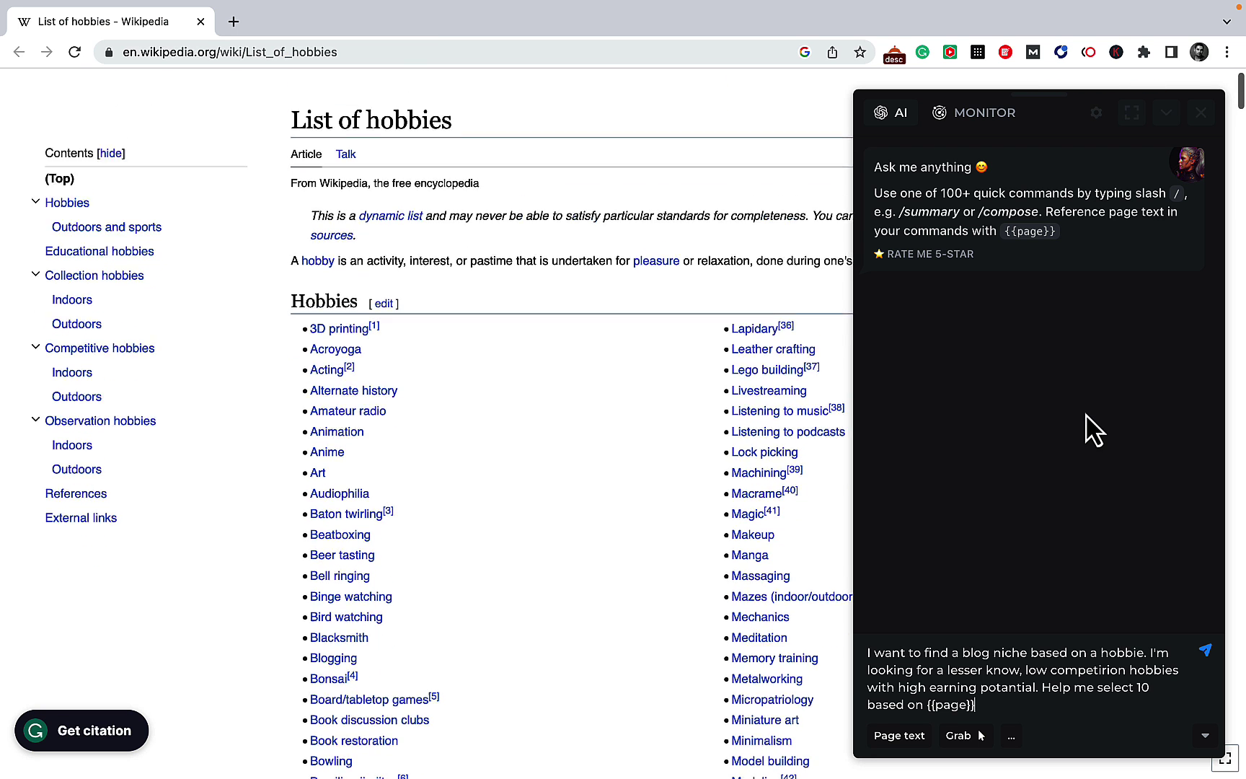
scroll(1094, 430, "up", 2)
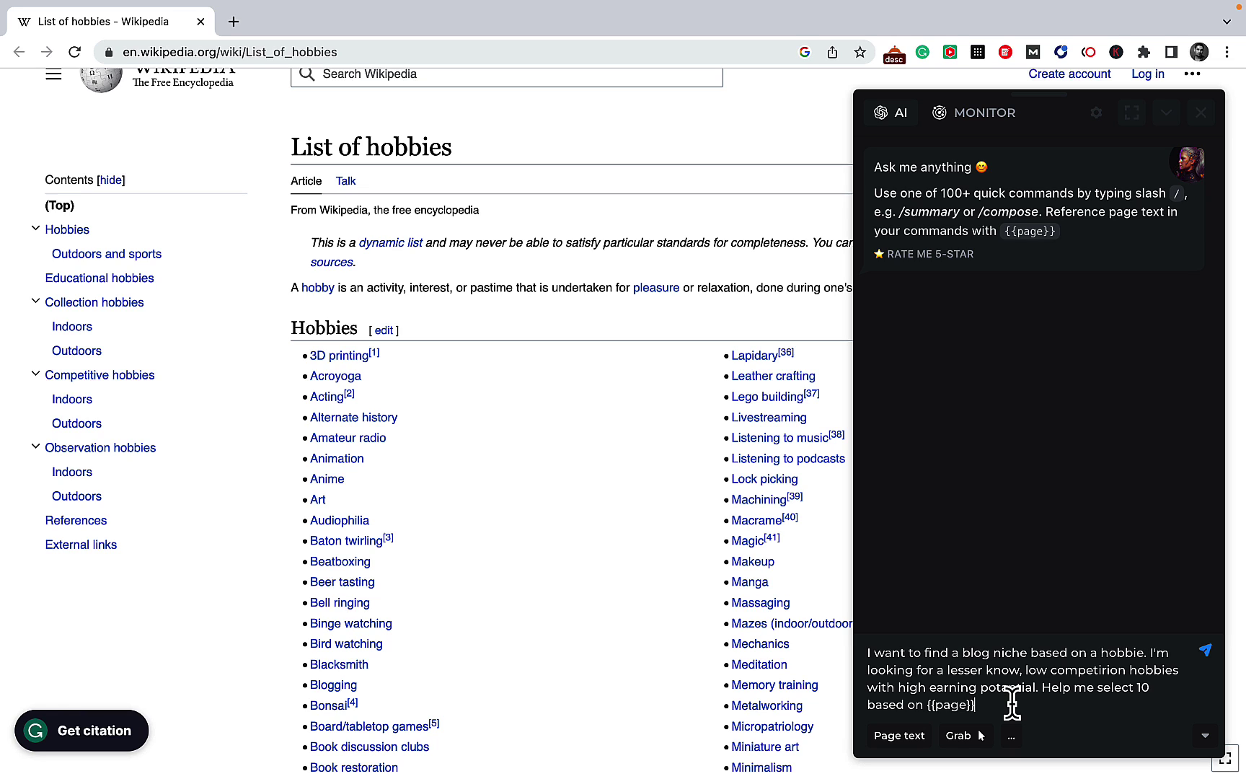
left_click_drag(975, 704, 928, 705)
key("Return")
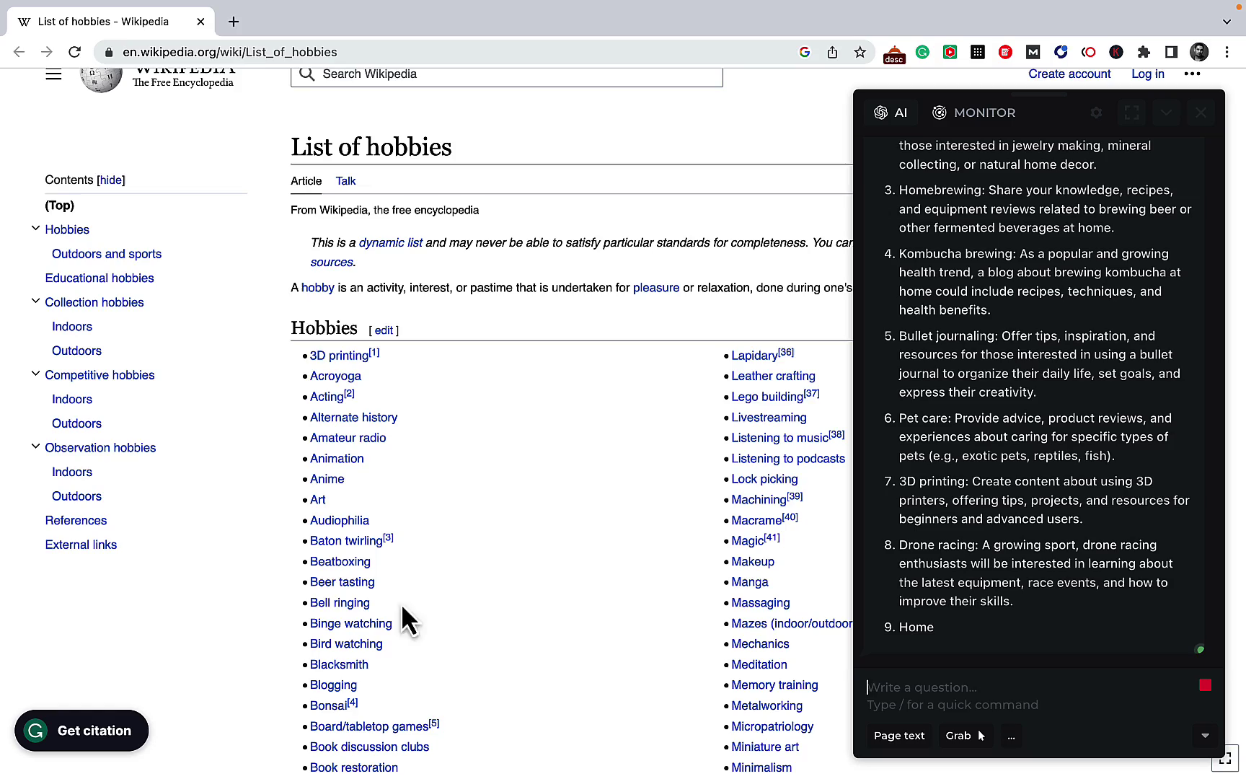
- Ask HARPA to 'extract seed keywords from the above list' of niche ideas
scroll(437, 534, "down", 10)
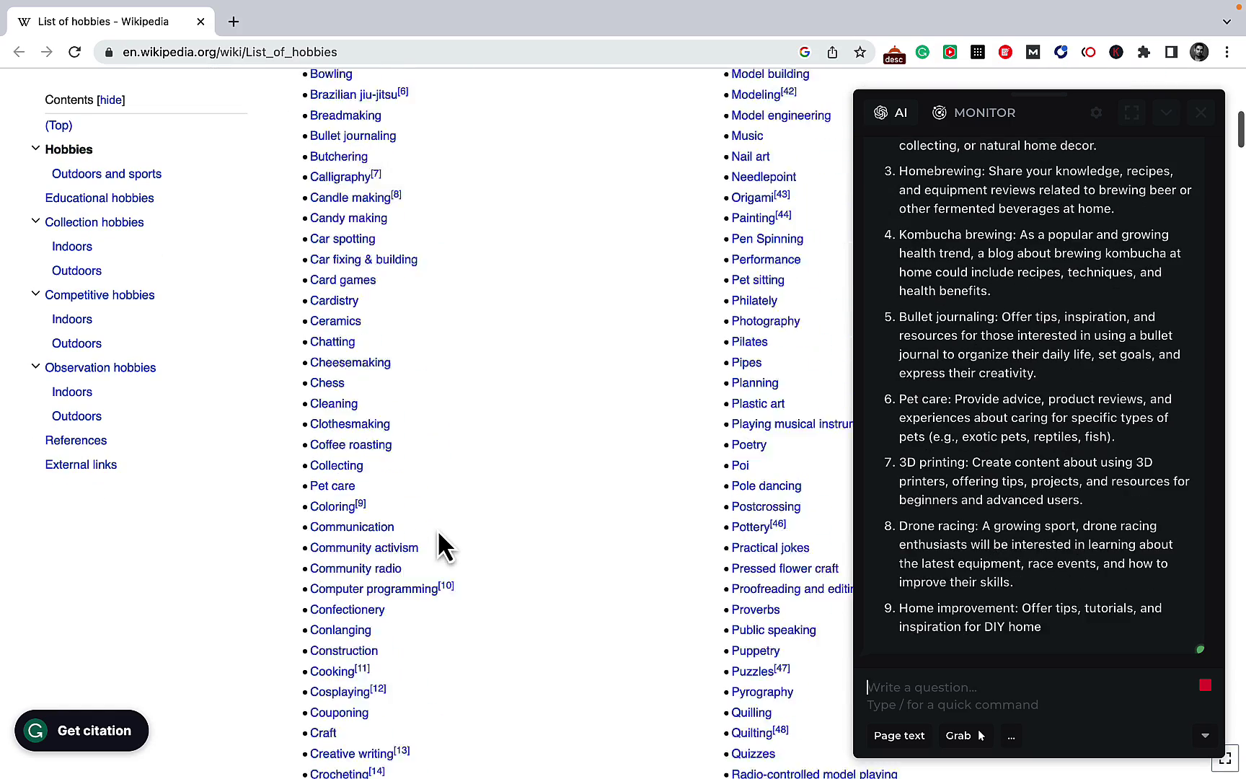
scroll(442, 546, "down", 6)
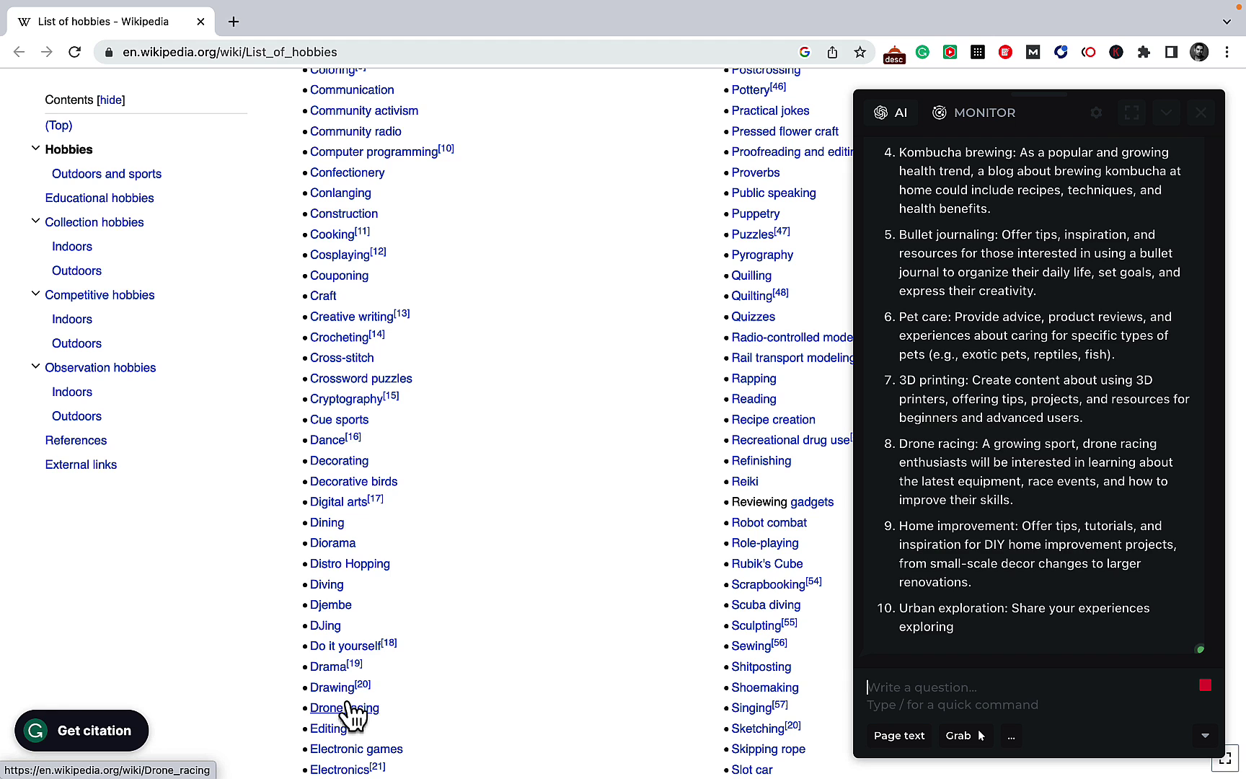
scroll(361, 671, "down", 11)
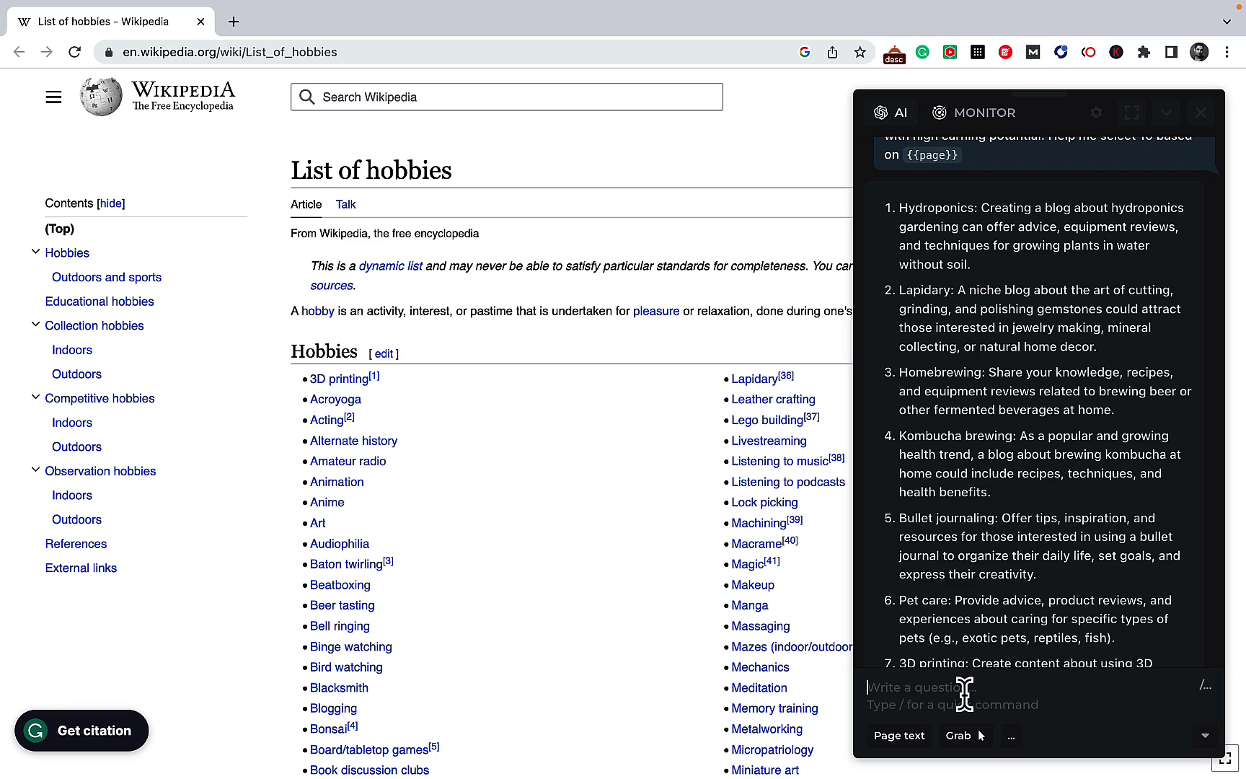
type("extract")
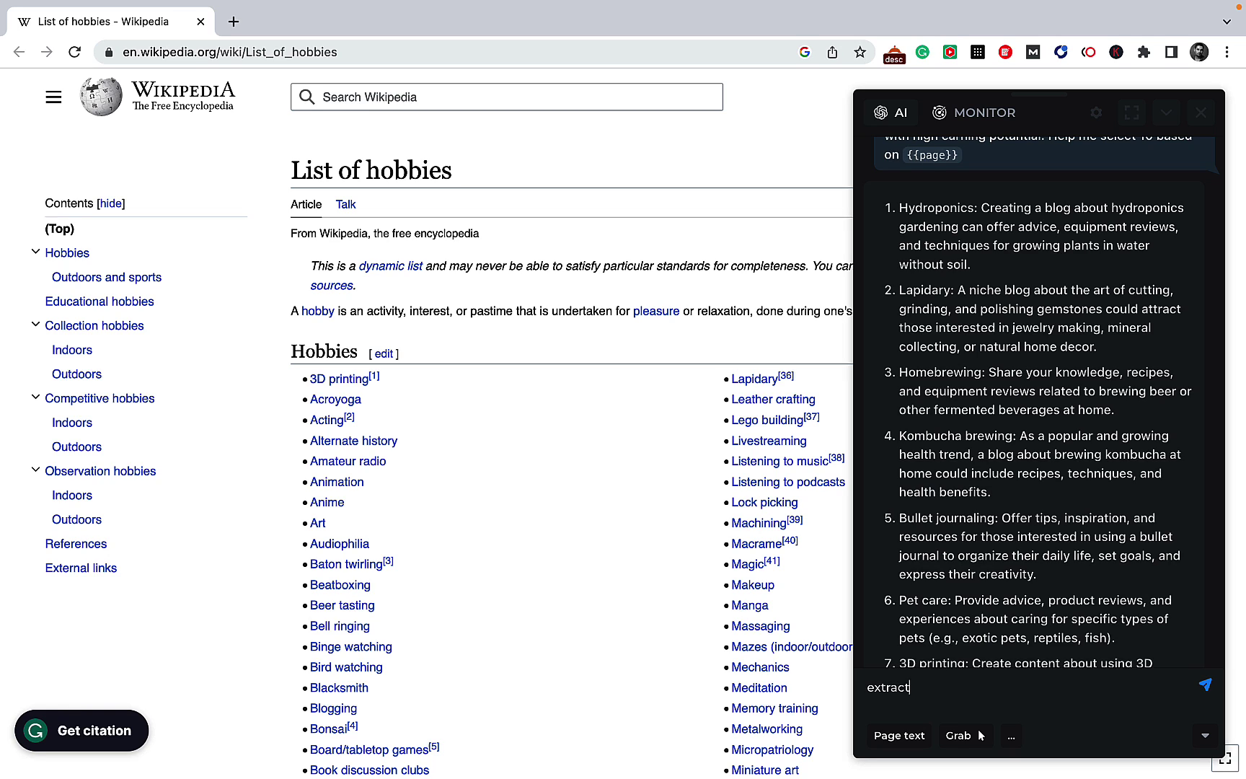
type(" seed keywords from the above ")
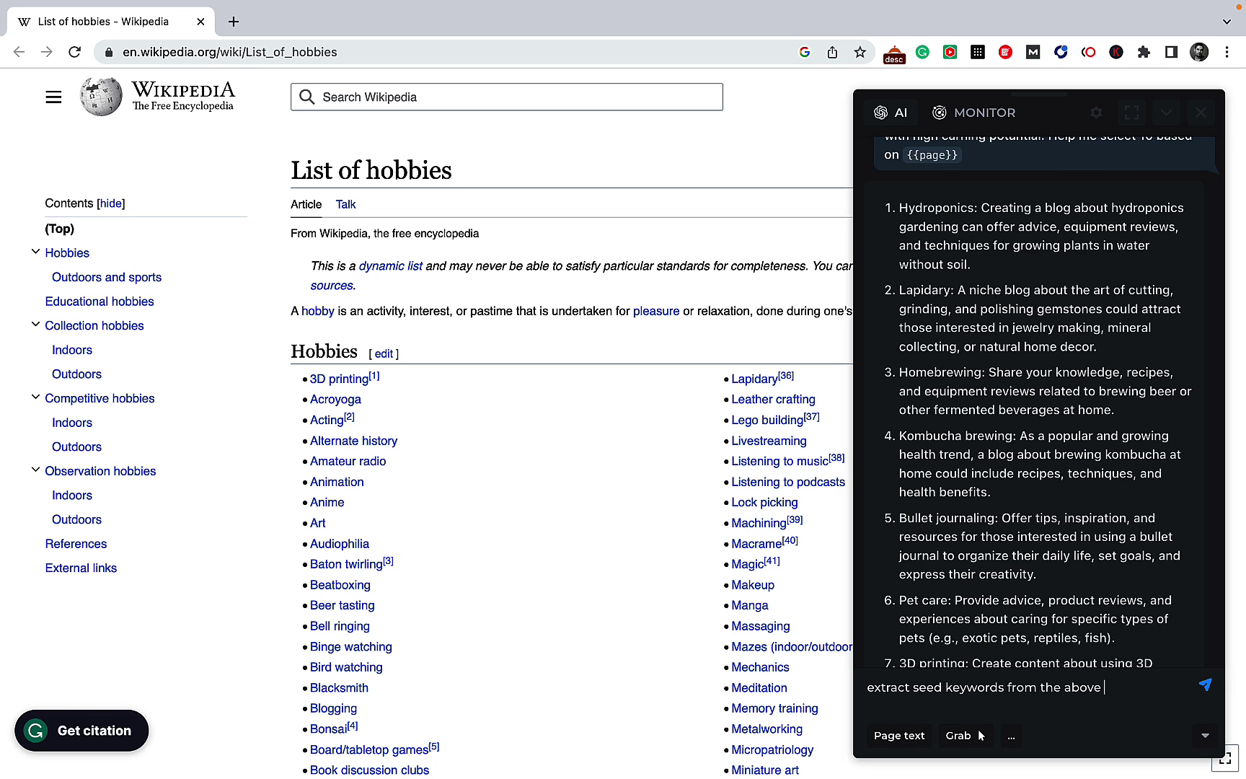
type("list")
key("Return")
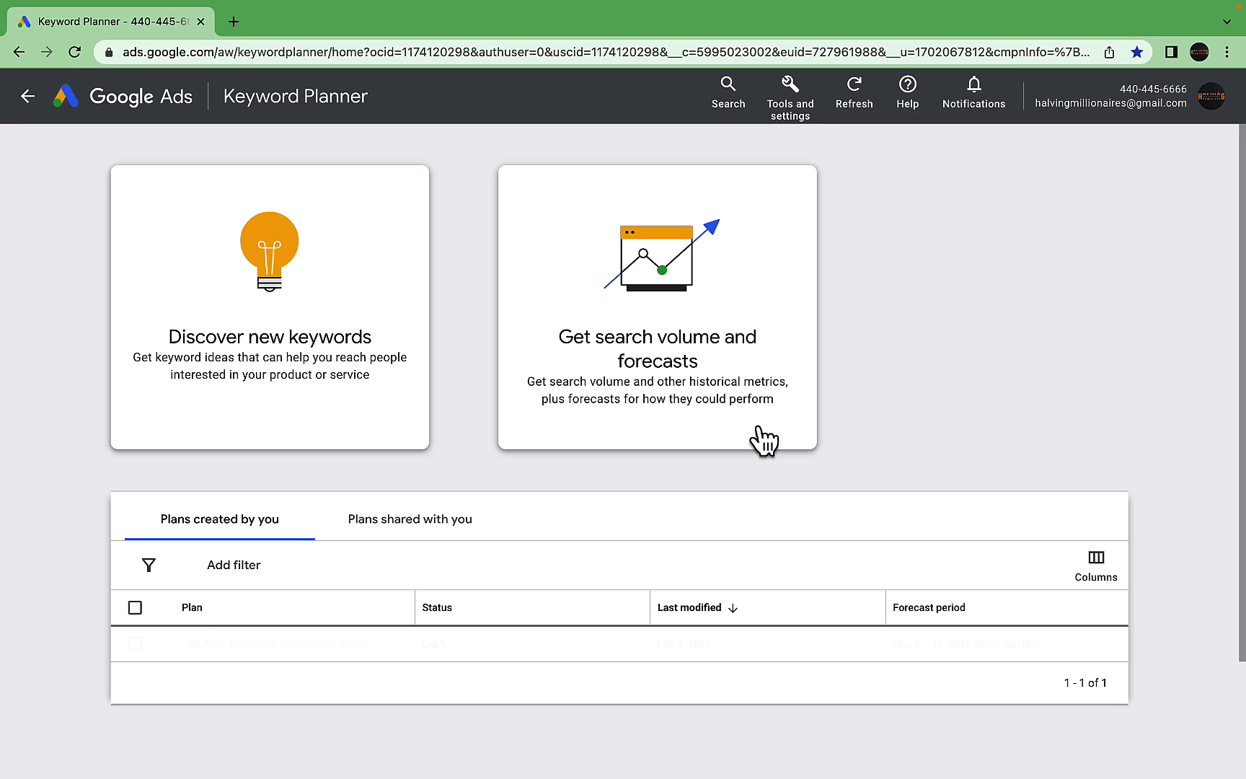
- Get Keyword Planner search volume for the ten pasted seed keywords, then open HARPA alongside
left_click(661, 360)
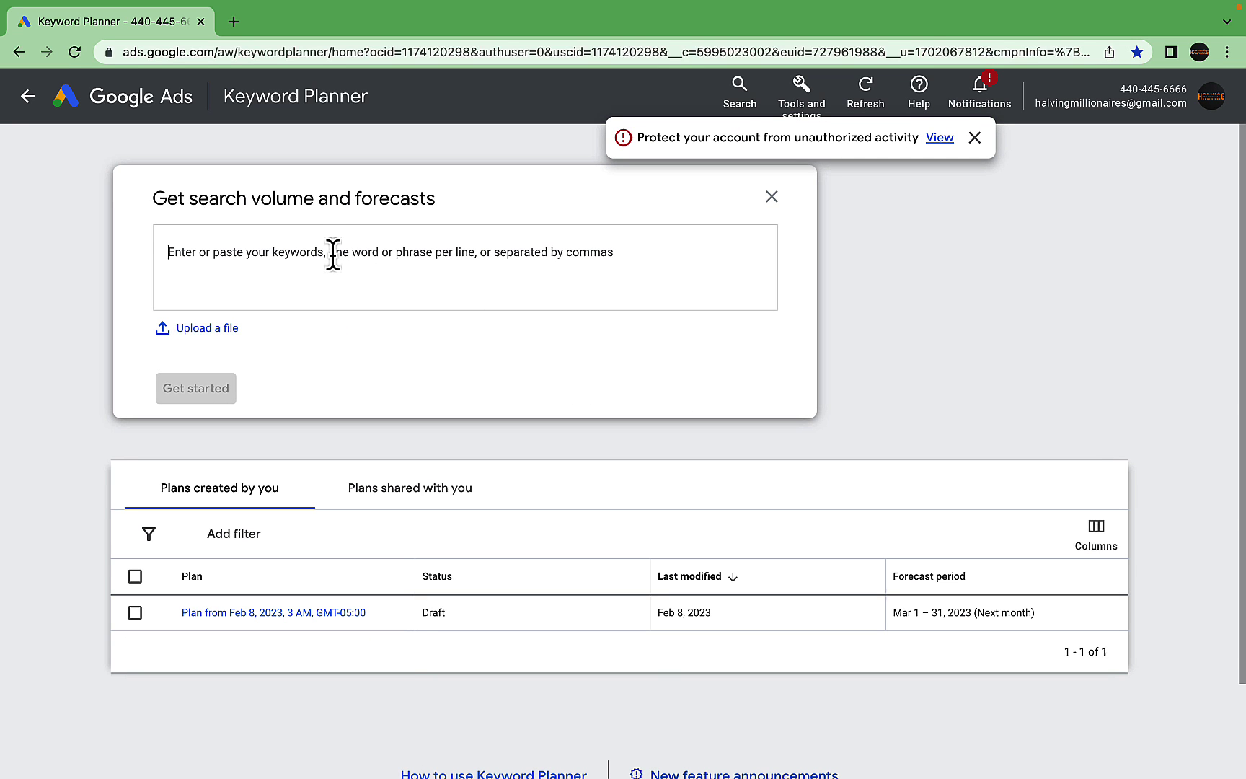
type("Hydroponics gardening Lapidary Homebrewing Kombucha brewing Bullet journaling Pet care D printing Drone racing Home improvement Urban exploration")
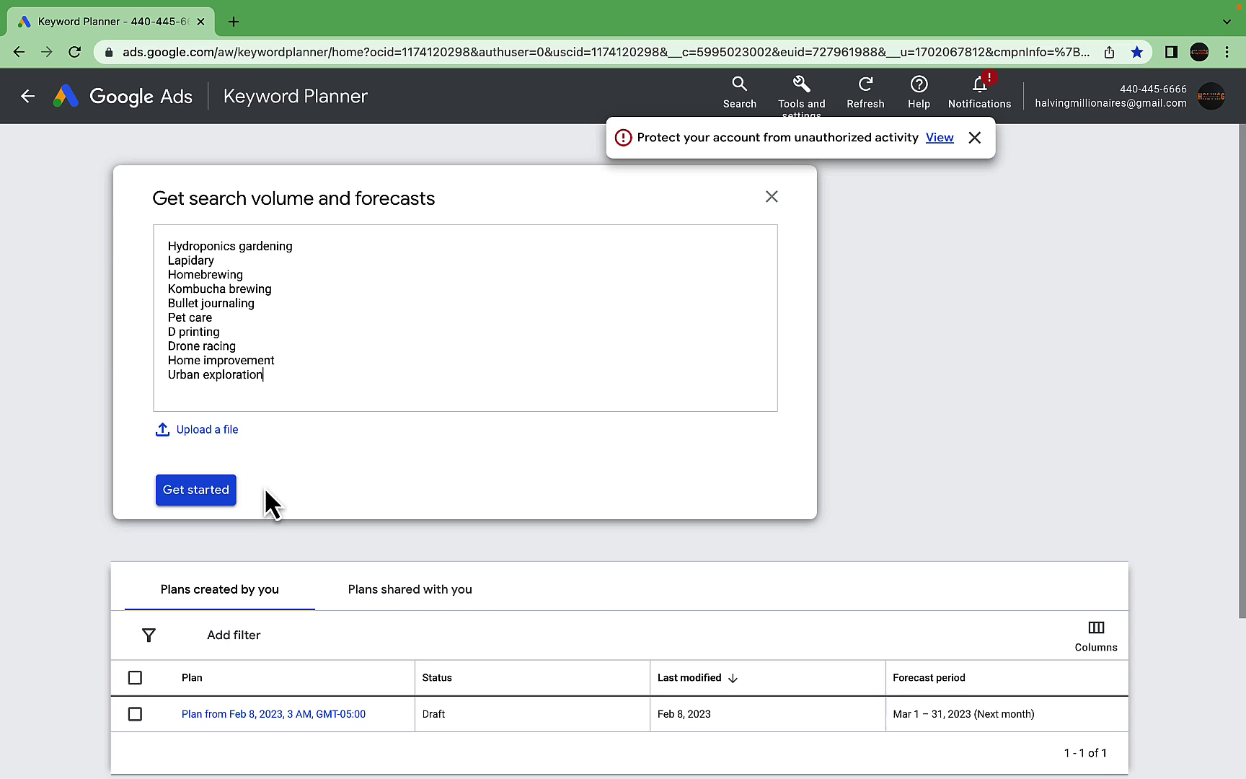
left_click(213, 492)
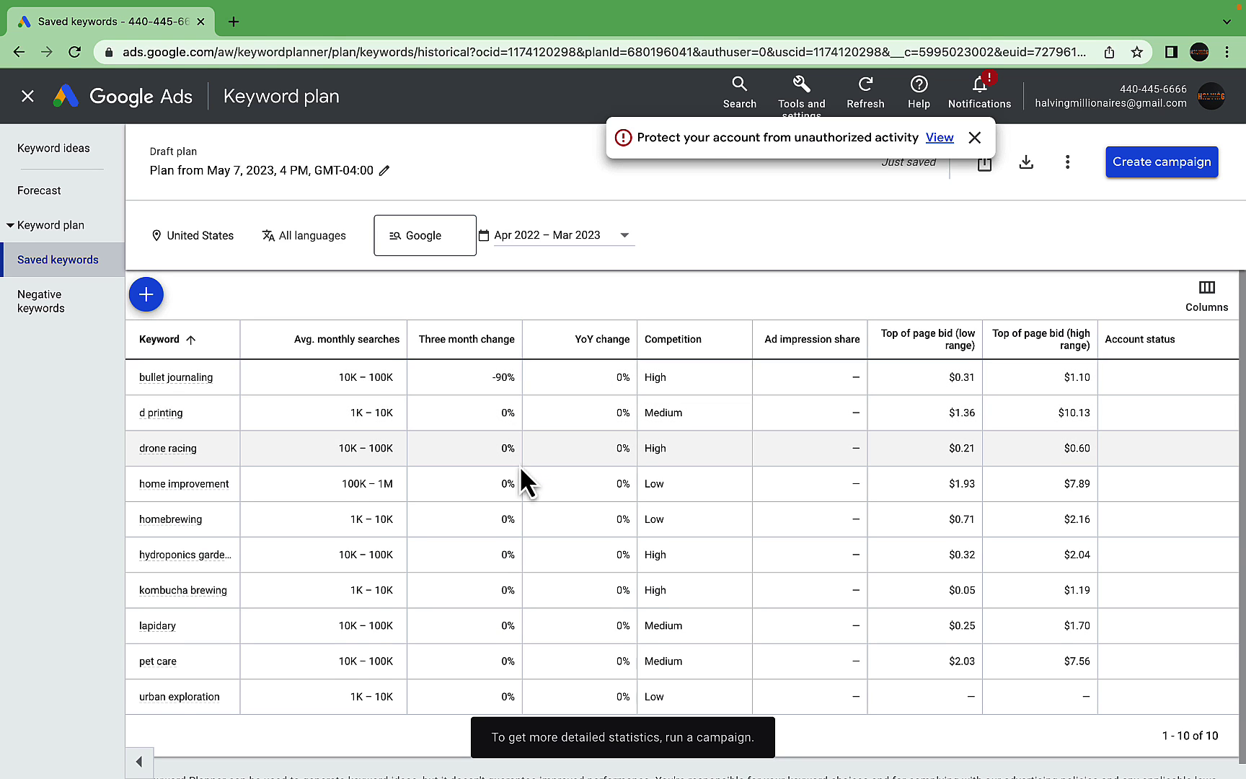
scroll(520, 476, "down", 1)
scroll(522, 467, "up", 1)
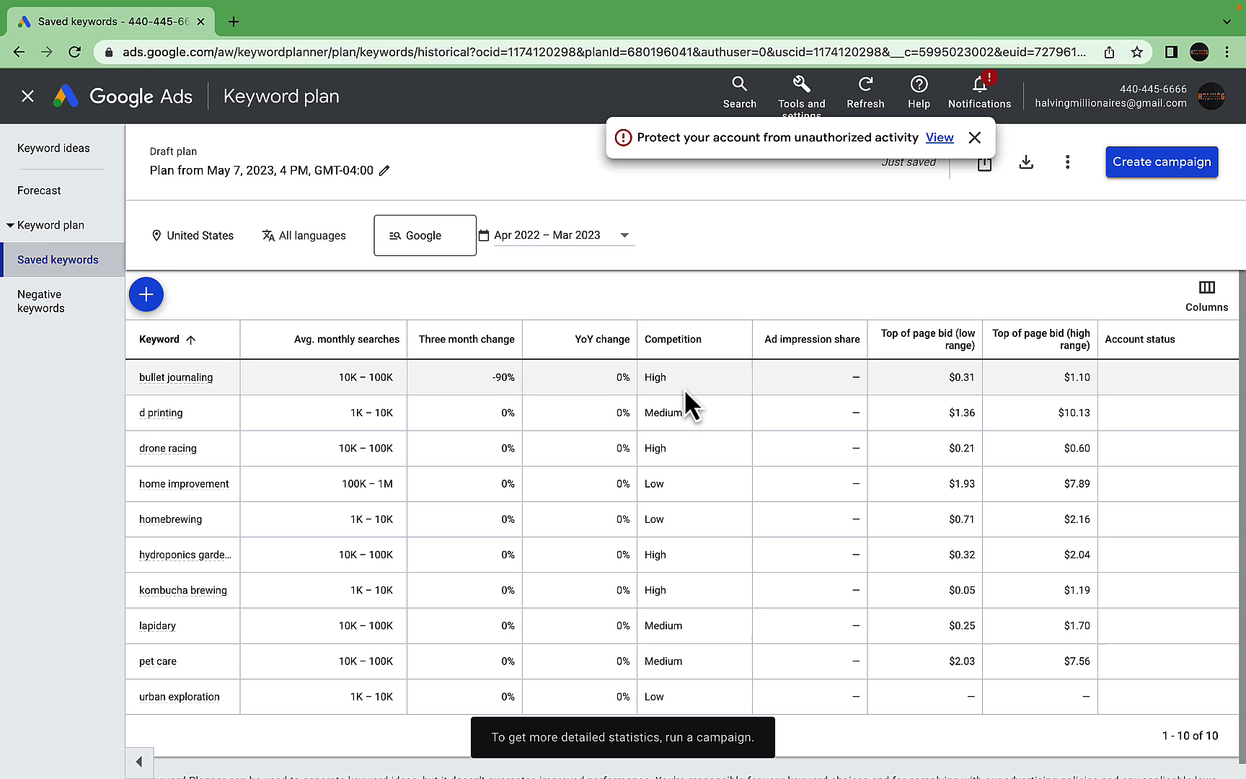
scroll(902, 404, "down", 1)
key("alt+a")
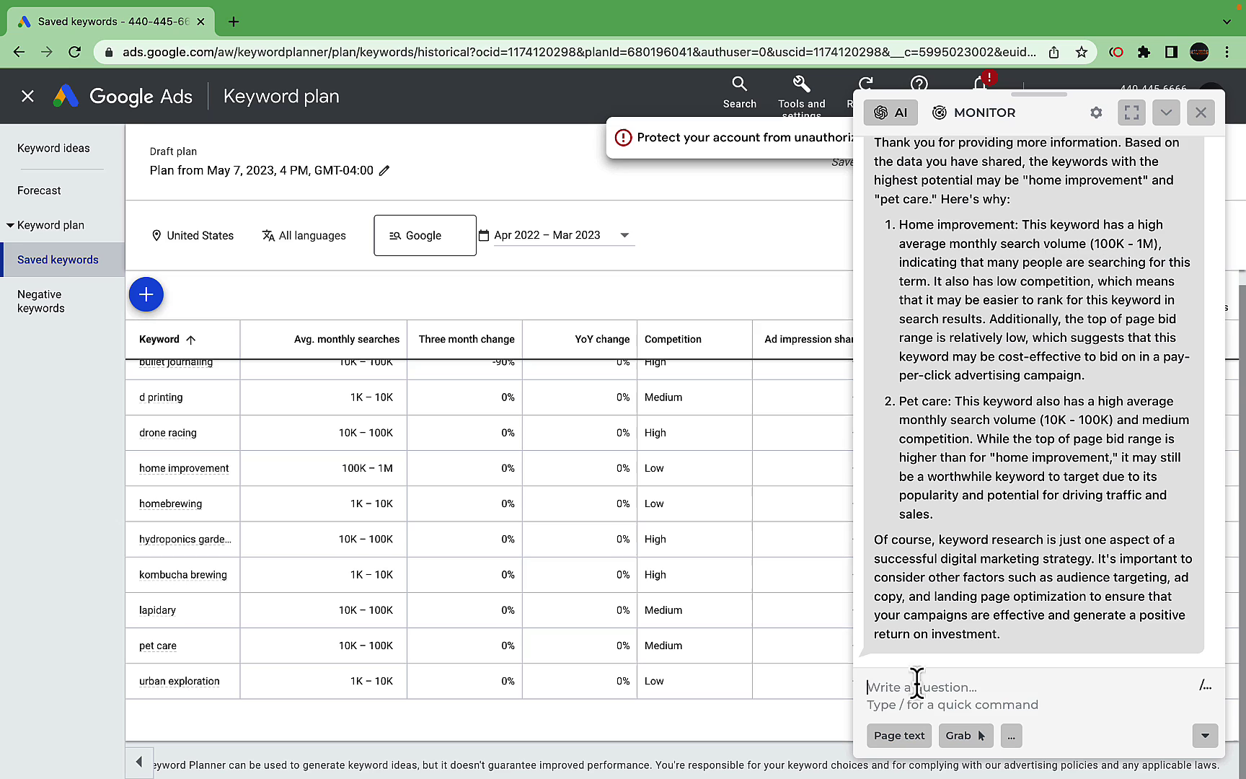
type("pick a ke")
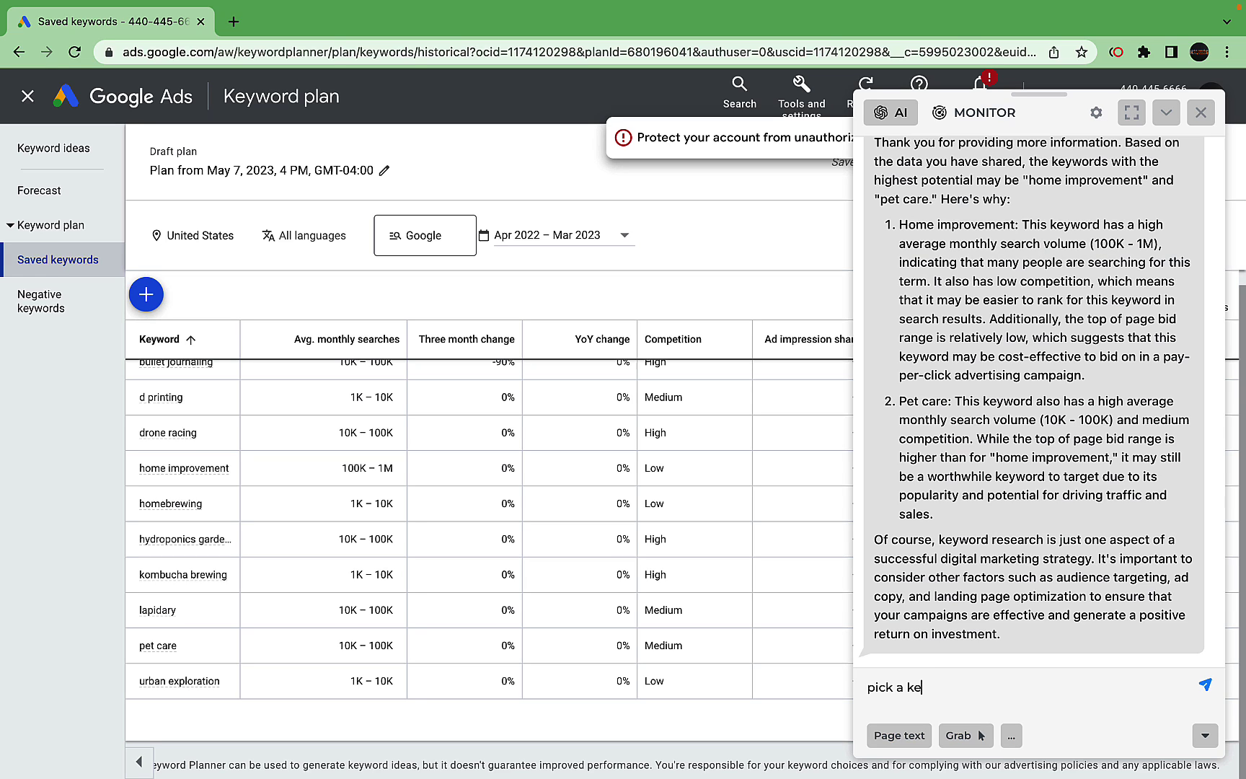
type("w")
- Ask HARPA to pick the keyword with highest volume, lowest competition and highest bid
key("BackSpace")
type("yword with the highe")
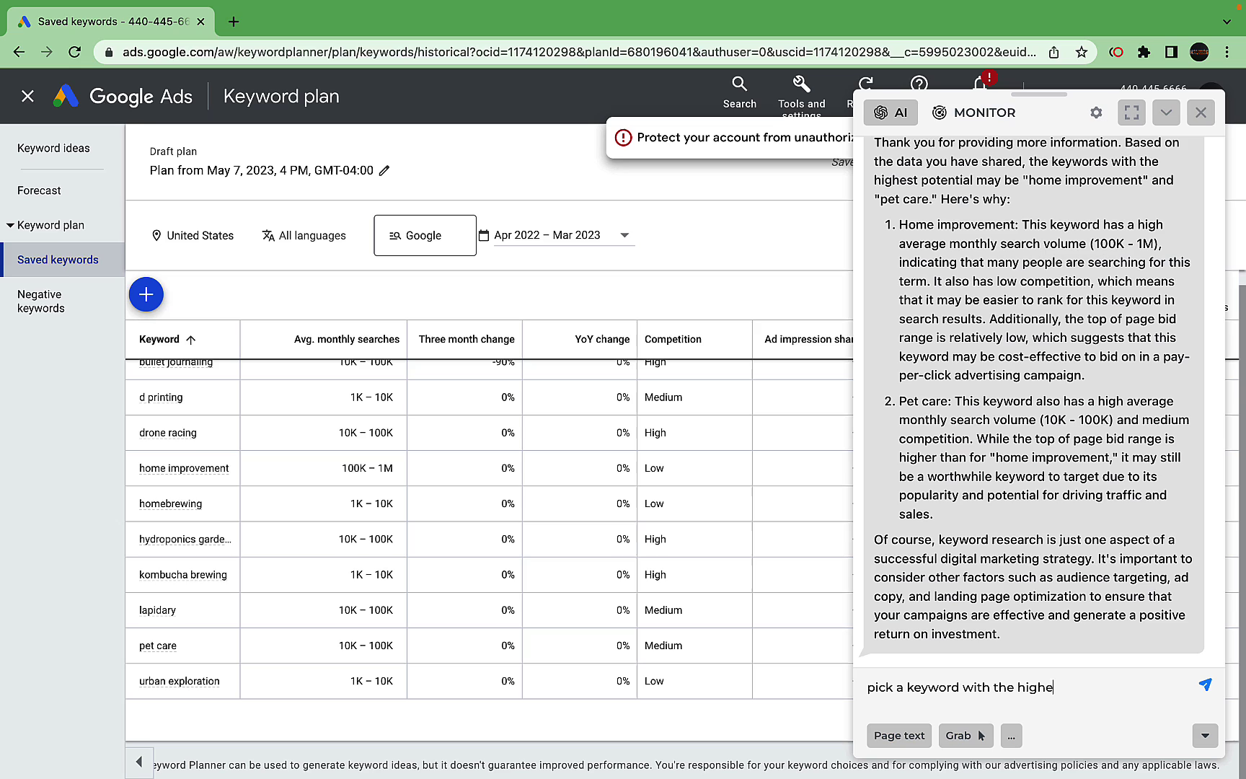
type("st c")
key("BackSpace")
type("volume, lowest competion")
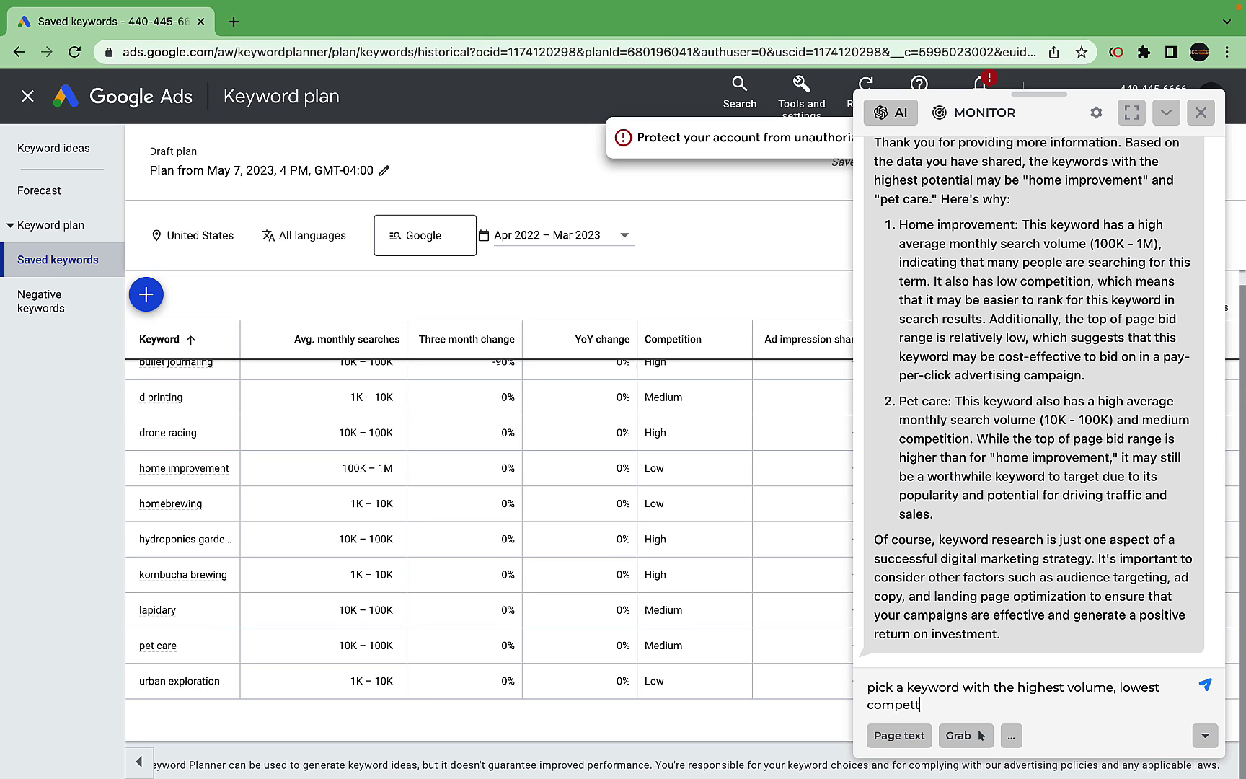
type(" and highest")
type("bid")
key("Return")
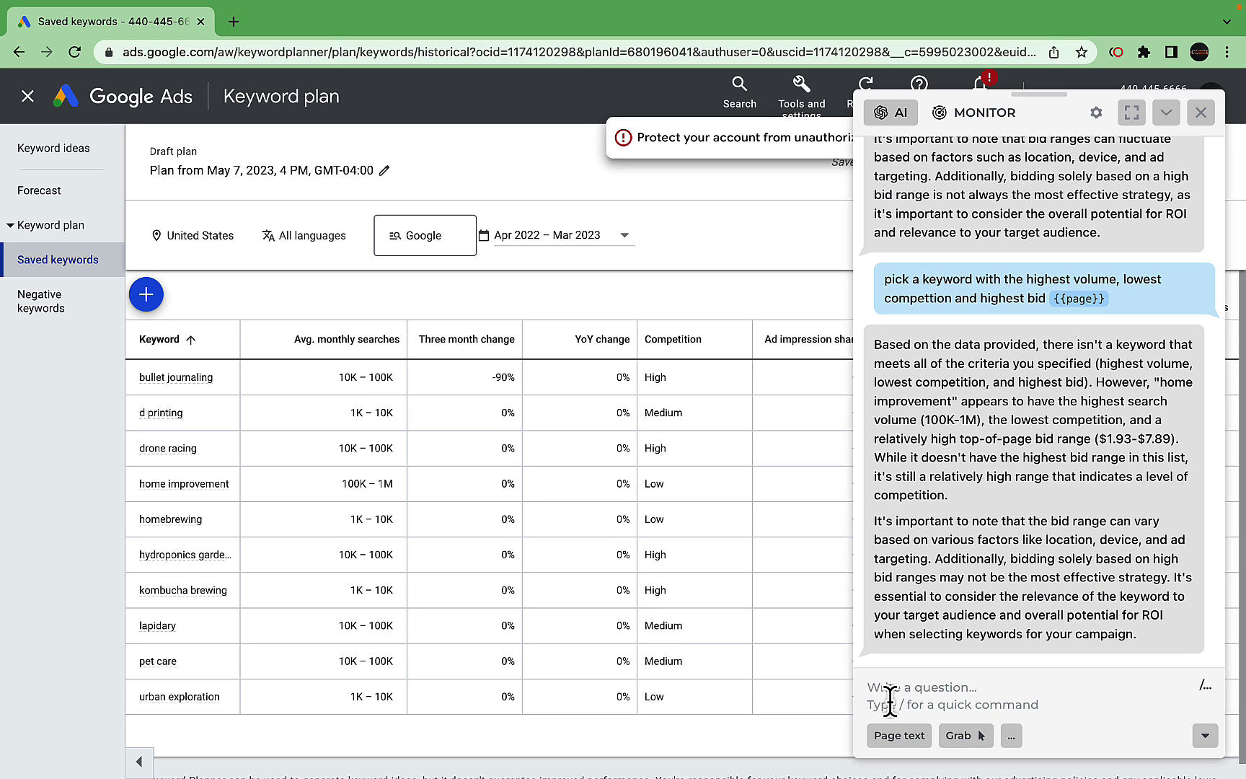
- Ask HARPA for the second-best keyword with reasons, then the '3d best'
type("suggest ")
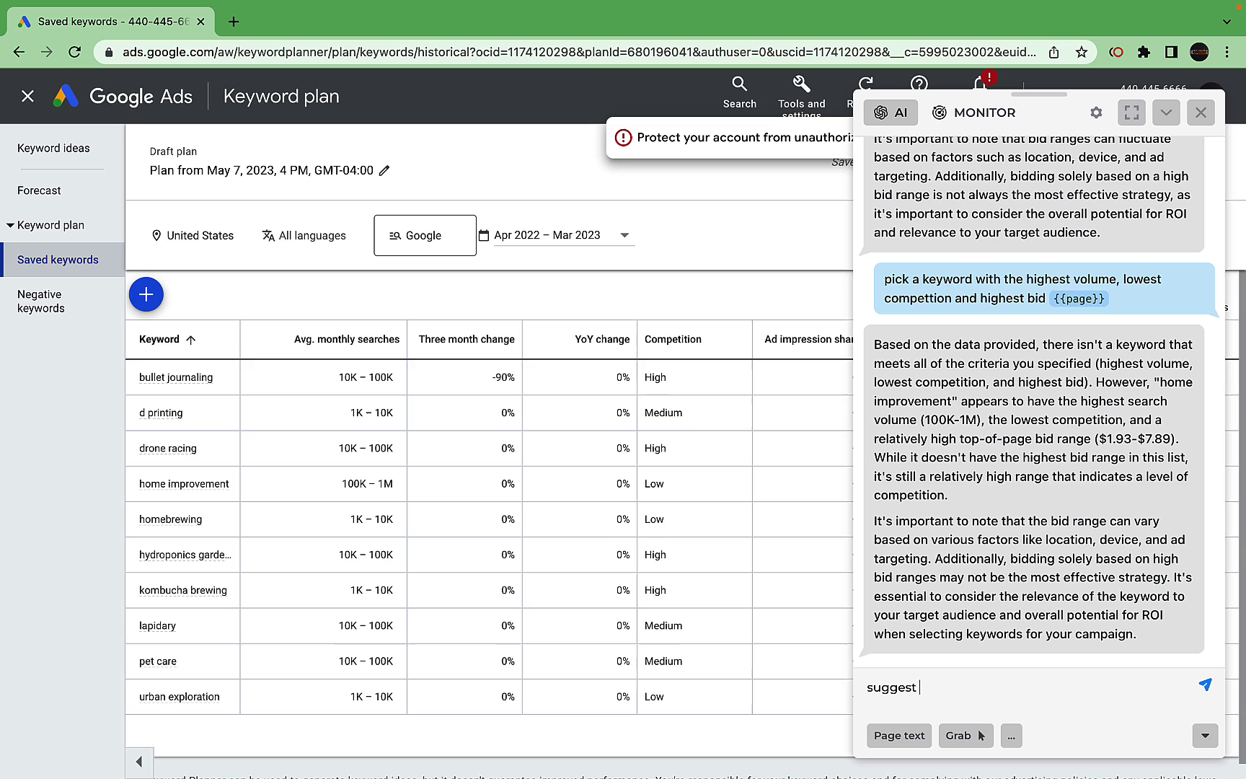
type("the 2d best keyword and expla")
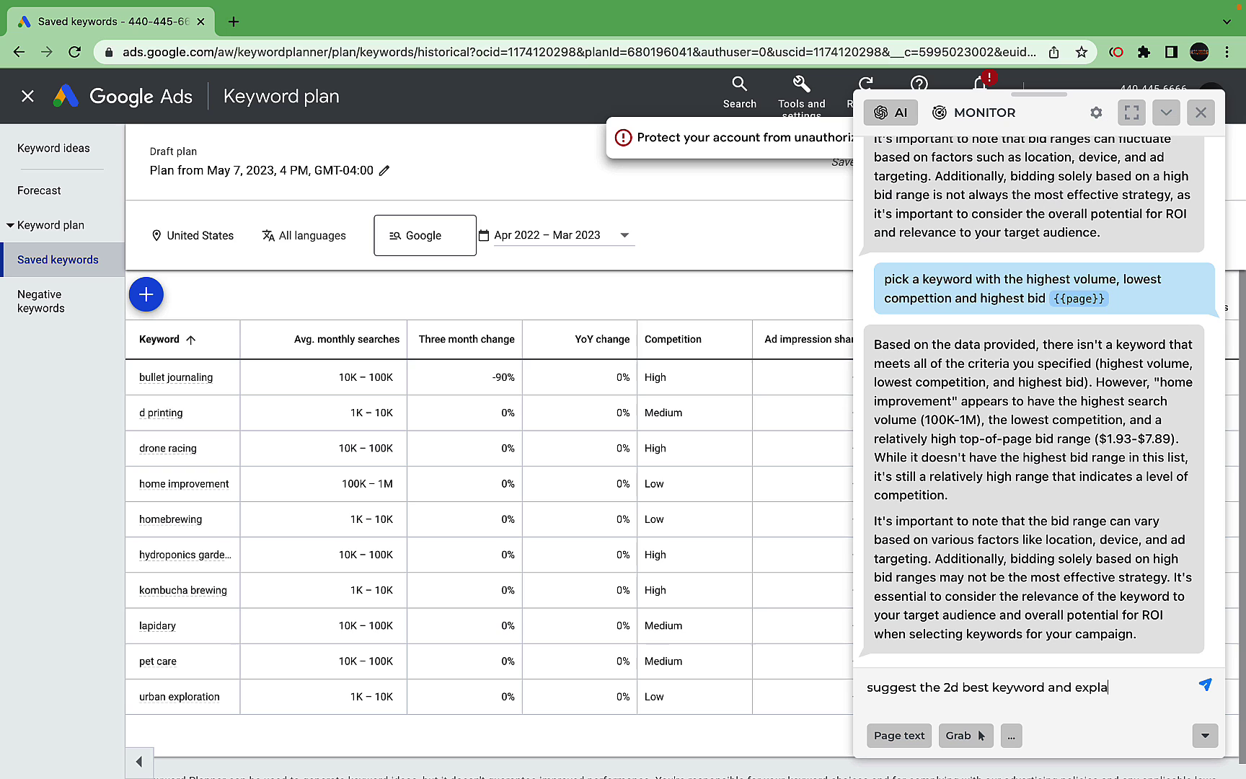
type("in why")
key("Return")
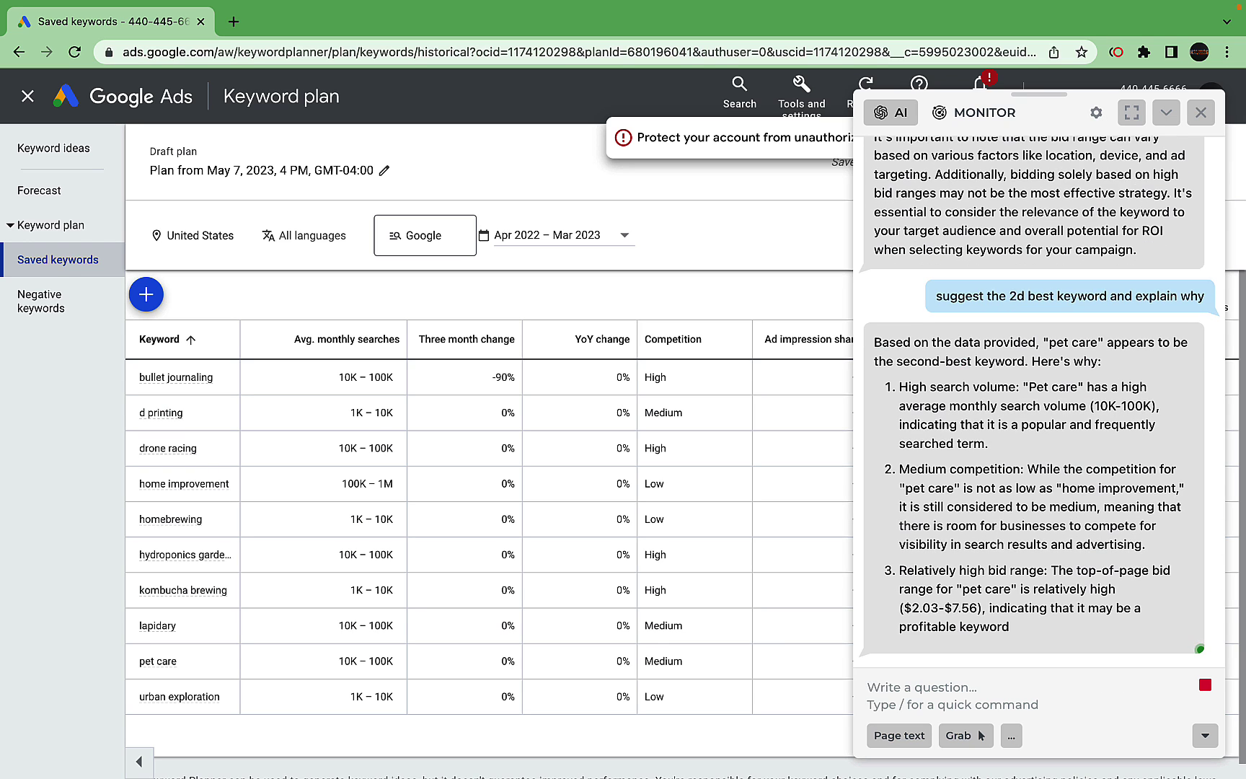
type("3")
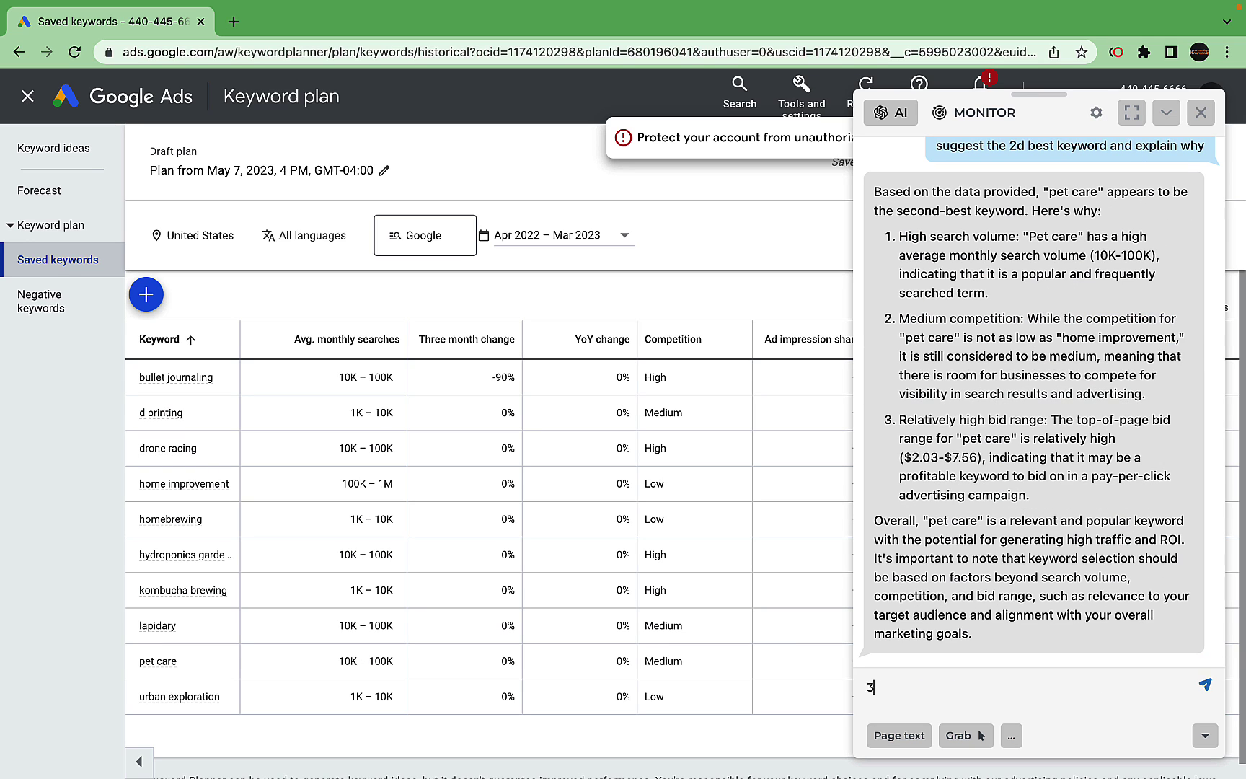
type("d best")
key("Return")
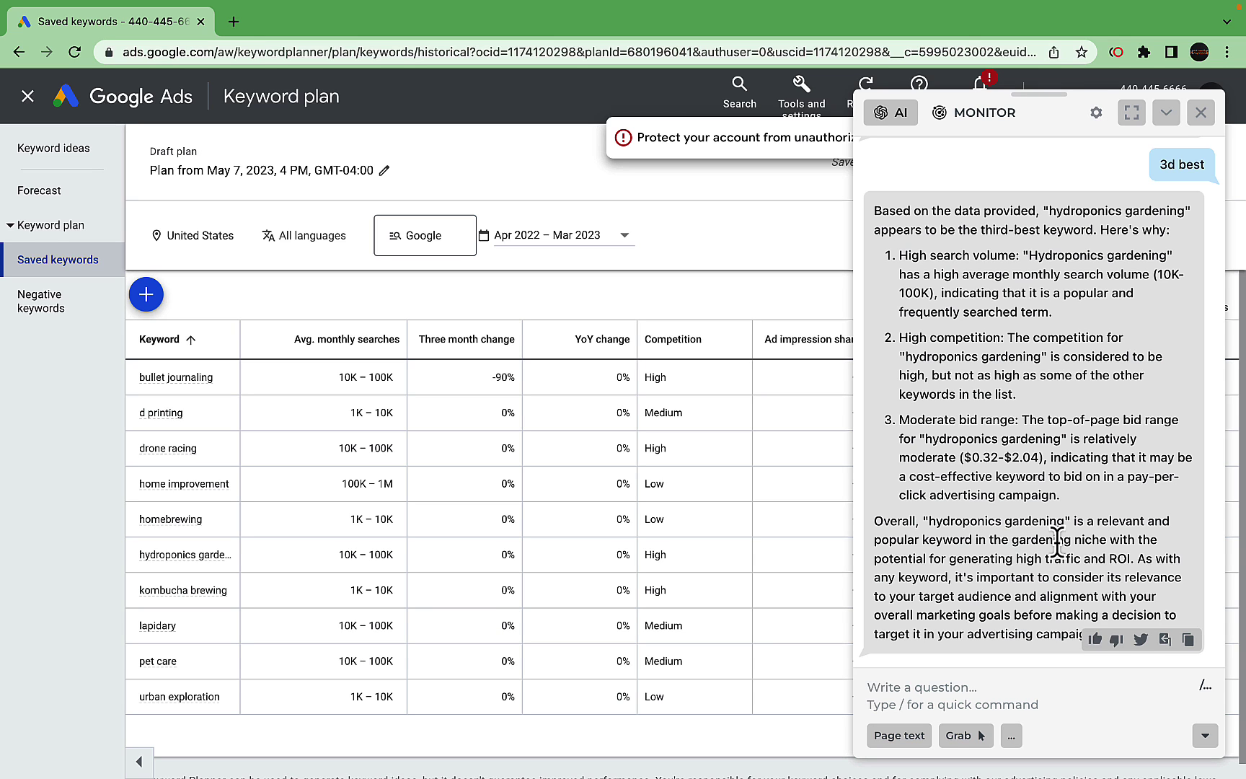
- Review the replies naming pet care, then hydroponics gardening with a $0.32–$2.04 bid range
scroll(1057, 541, "up", 10)
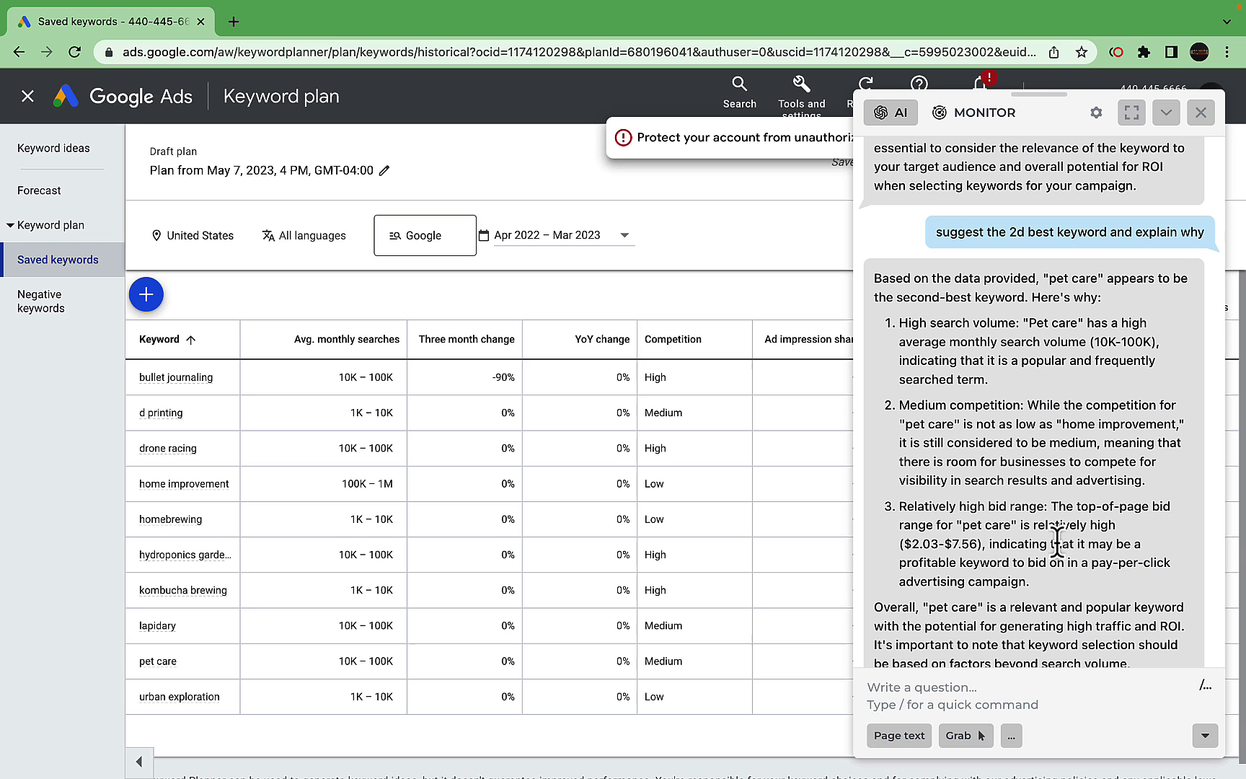
scroll(1057, 541, "up", 8)
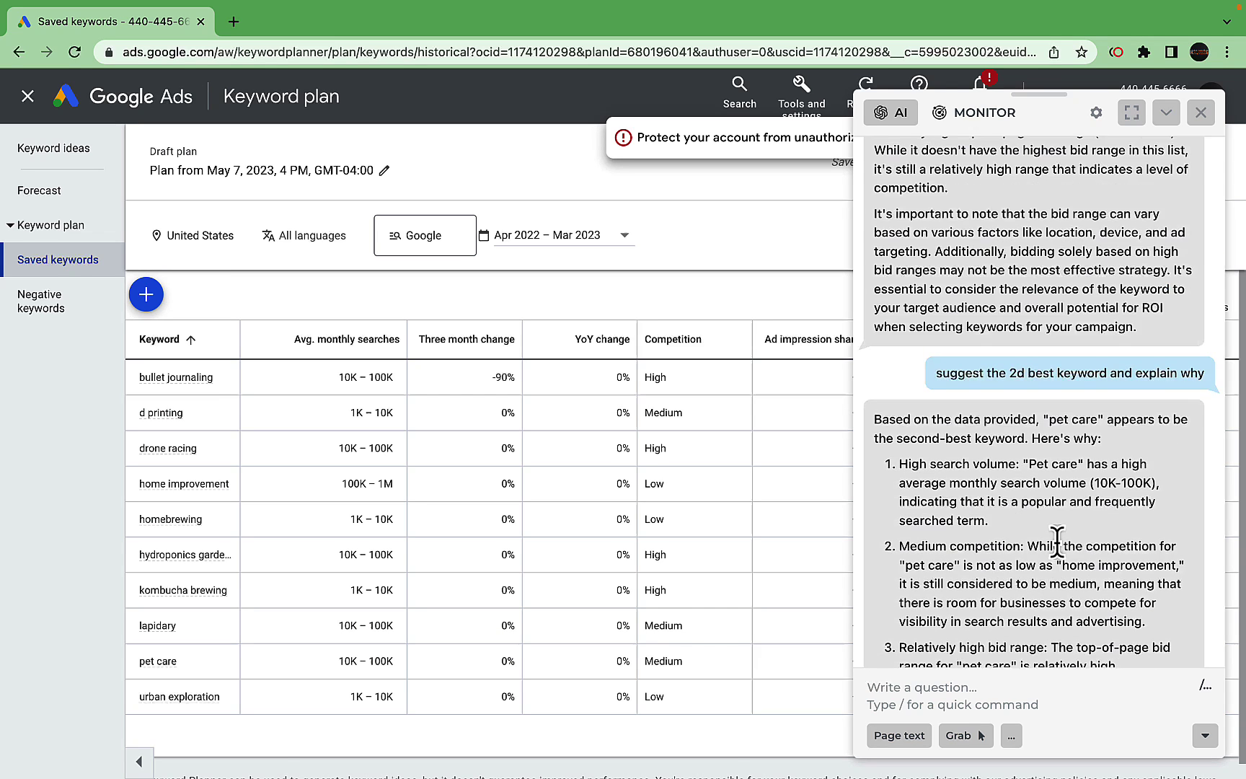
mouse_move(1038, 360)
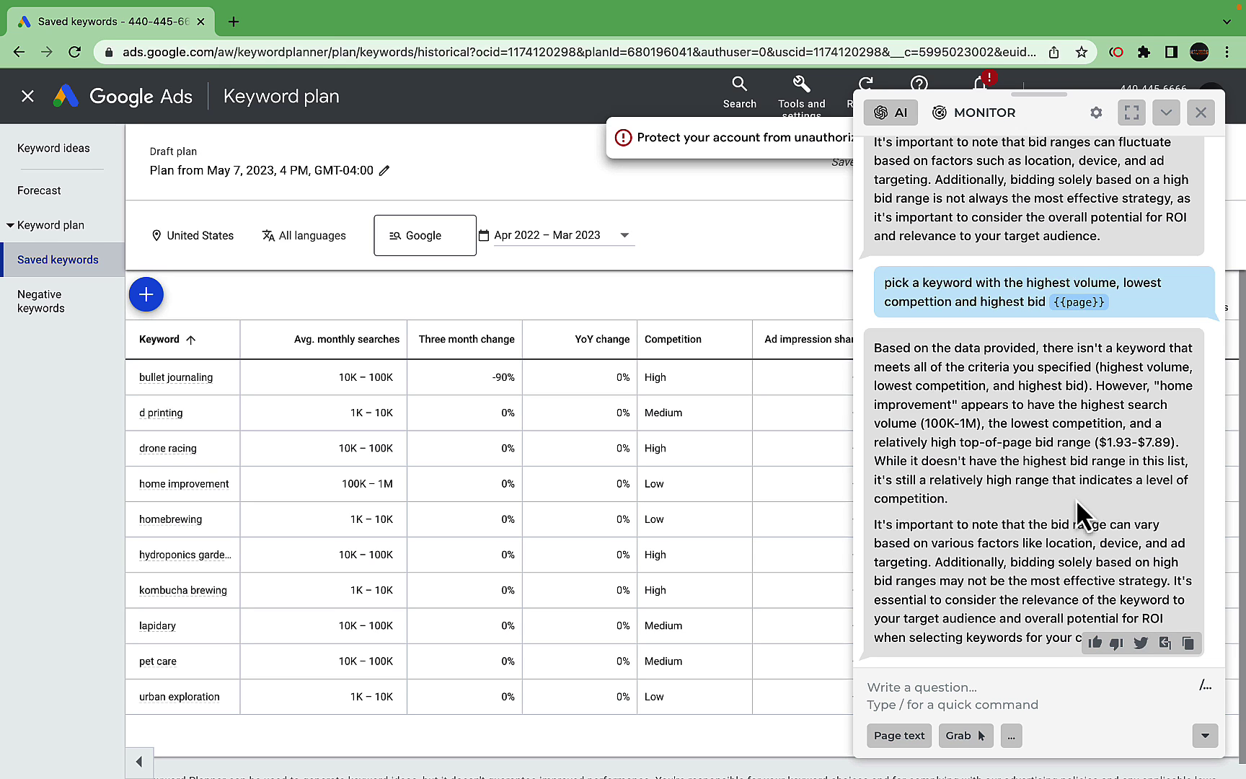
scroll(1075, 499, "down", 10)
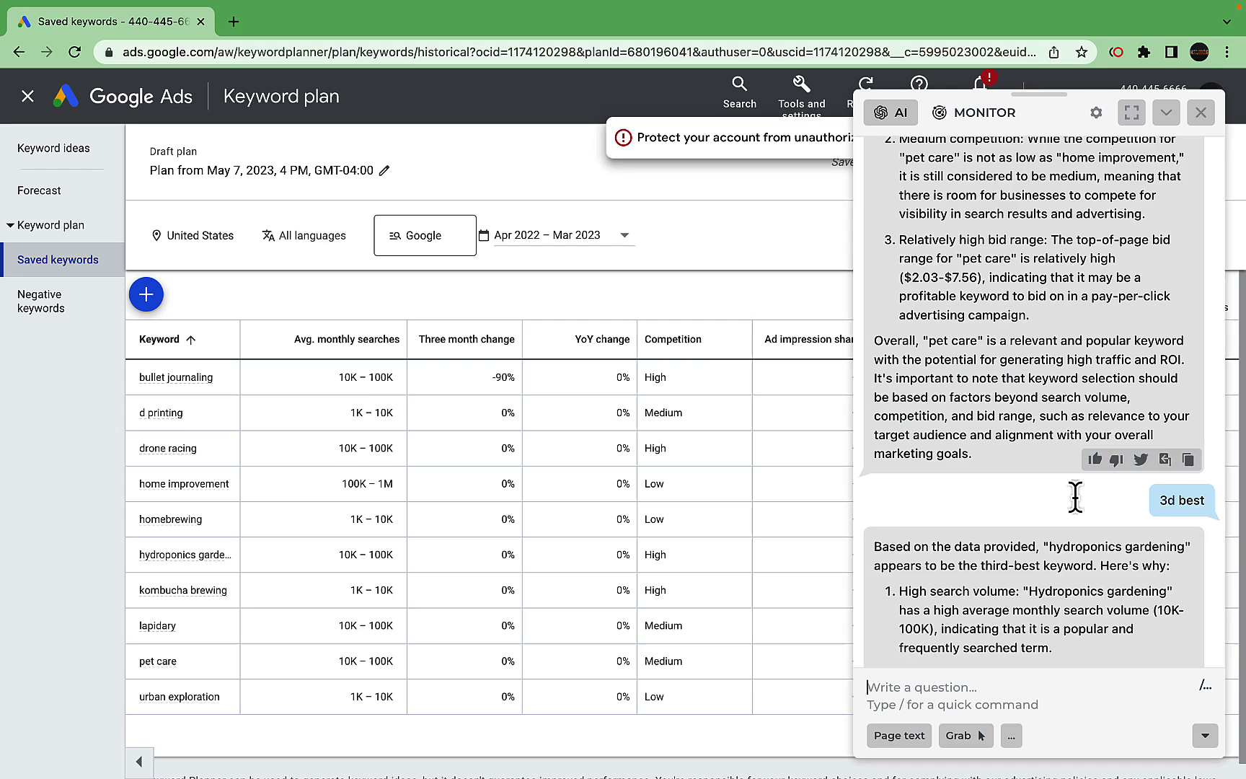
scroll(1075, 496, "down", 2)
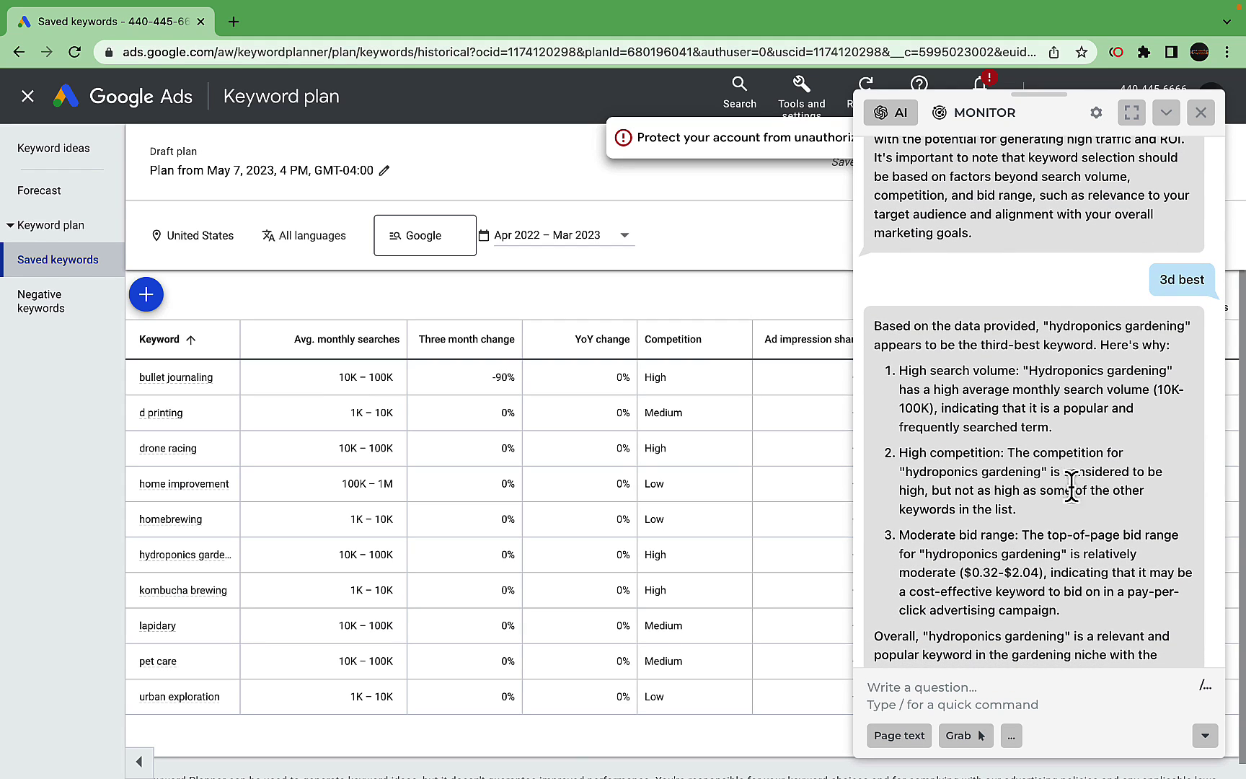
scroll(1072, 486, "down", 3)
left_click_drag(1041, 372, 903, 373)
key("super+c")
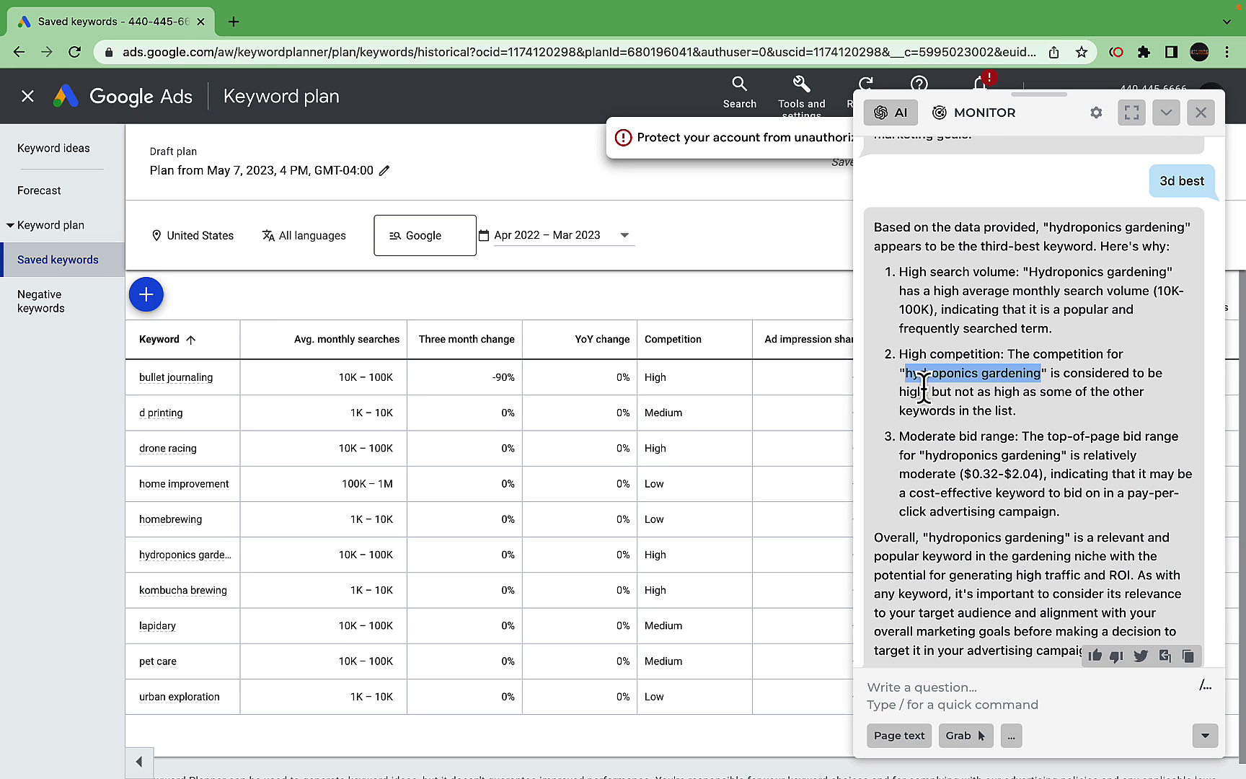
scroll(974, 599, "down", 1)
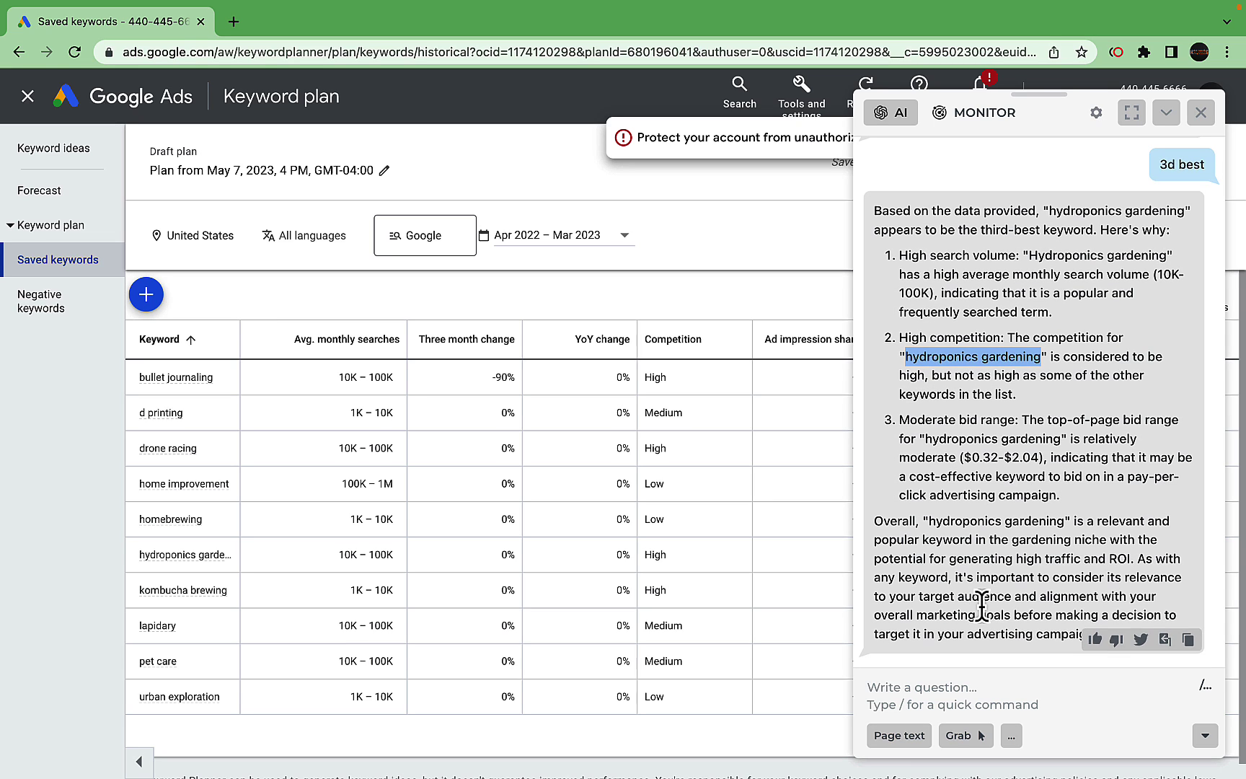
- Ask HARPA AI to list 10 subniches for the pasted hydroponics gardening keyword
left_click(886, 681)
type("list ")
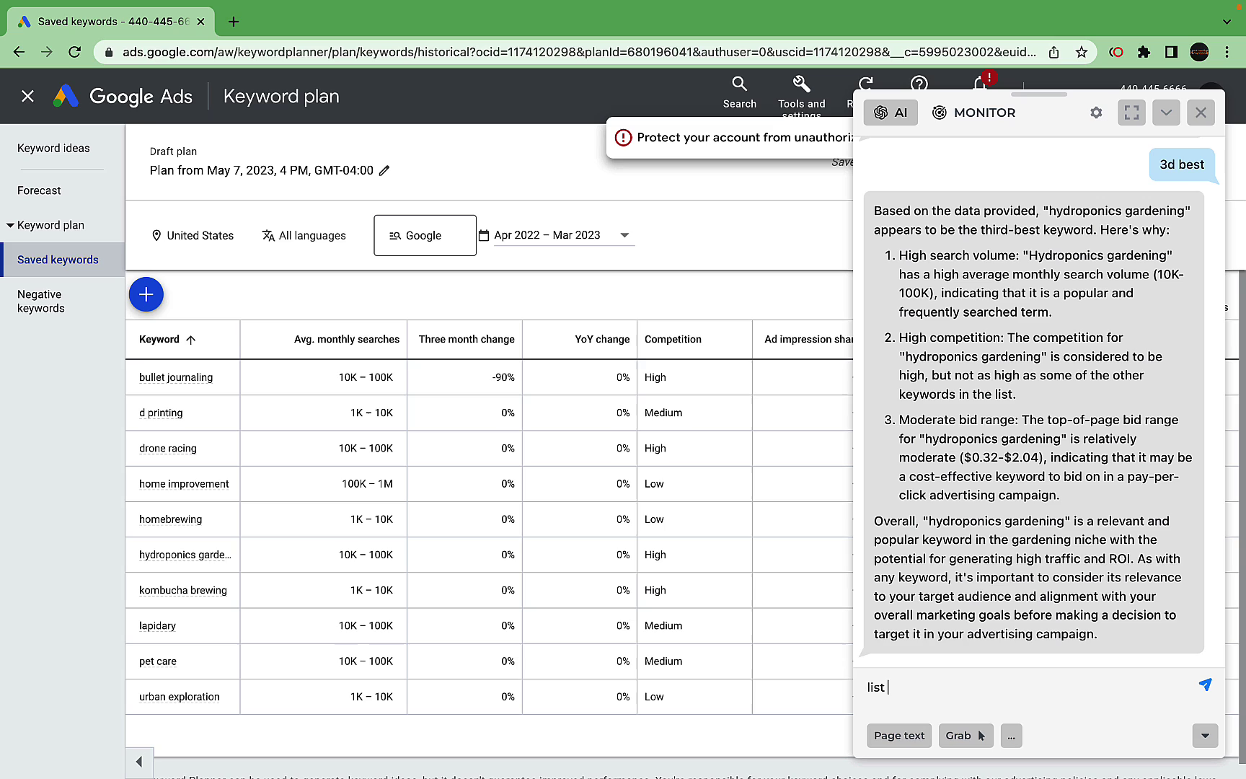
type("10 subniches for")
key("super+v")
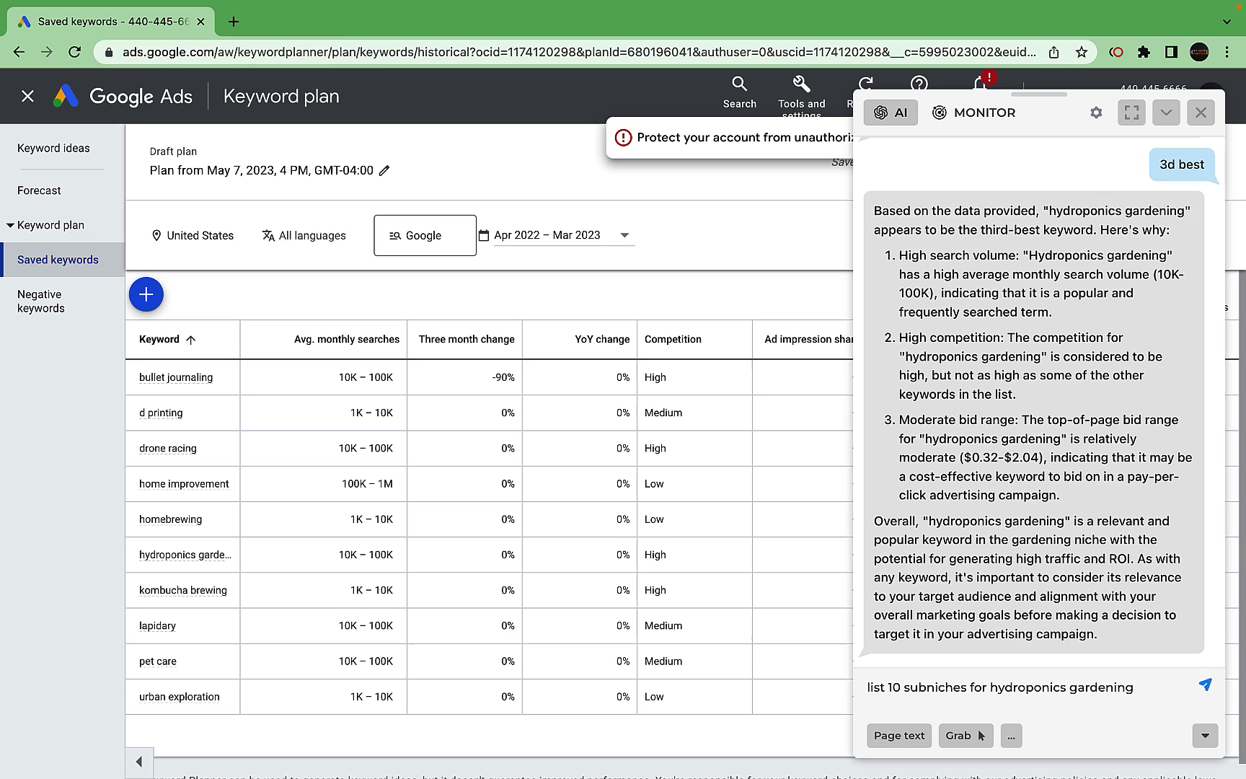
key("Return")
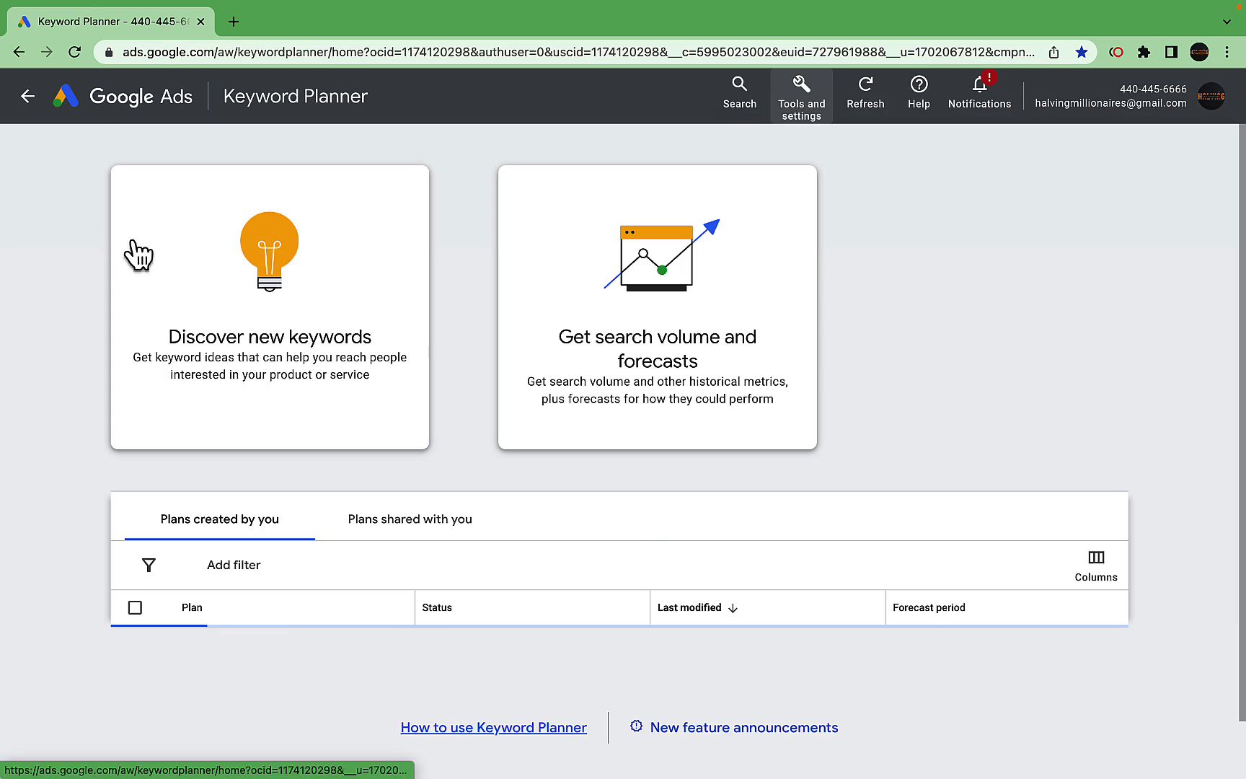
- Paste the ten subniches into Keyword Planner's search volume box and copy 'hydroponic herb gardening'
left_click(514, 347)
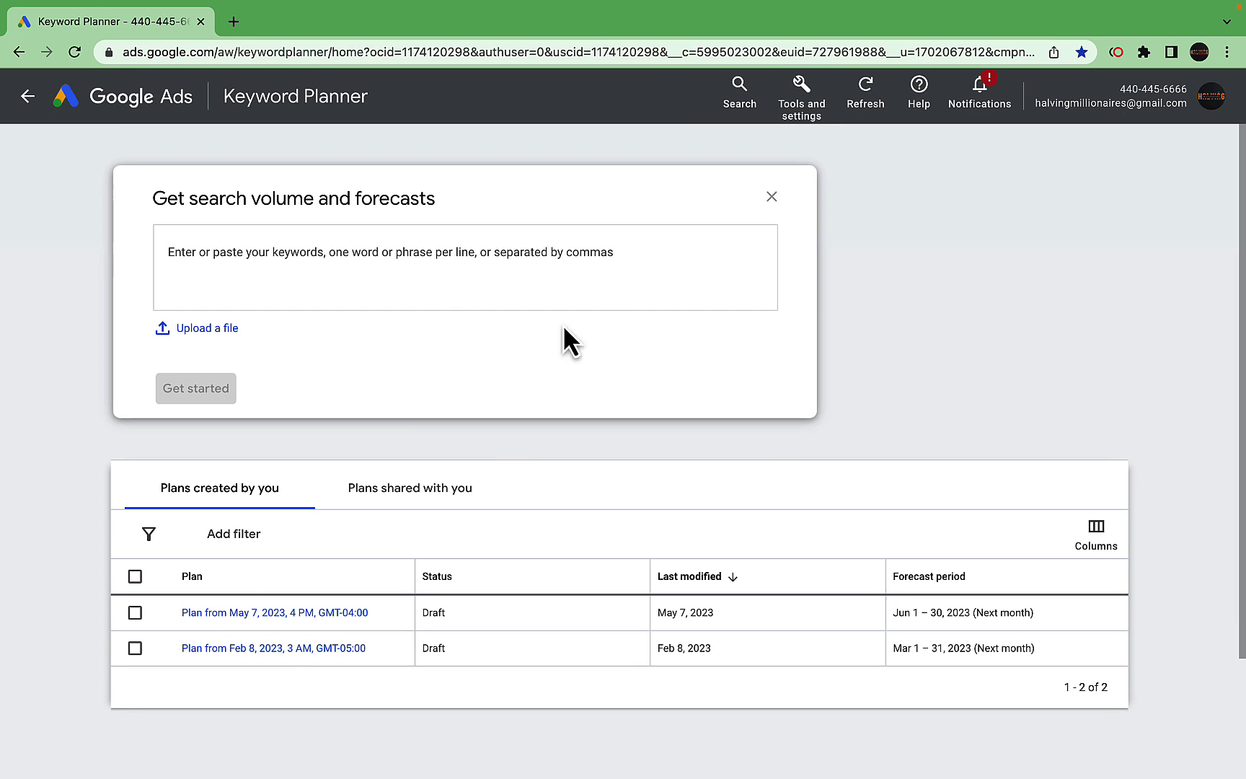
type("Indoor hydroponics gardening Organic hydroponics gardening Hydroponic herb gardening Hydroponic vegetable gardening Hydroponic flower gardening Commercial hydroponic farming Hydroponic fruit gardening Hydroponic microgreen gardening Hydroponic lettuce gardening Hydroponic tomato gardening")
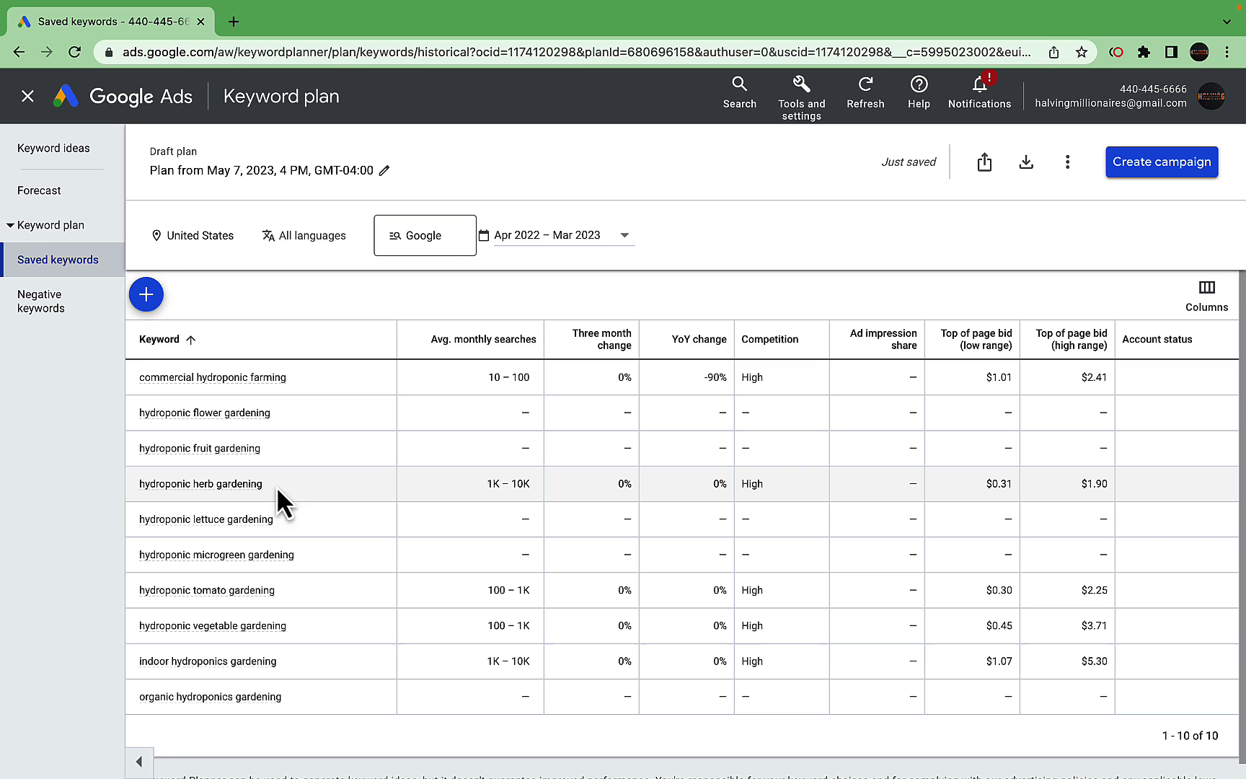
left_click_drag(277, 486, 136, 485)
key("super+c")
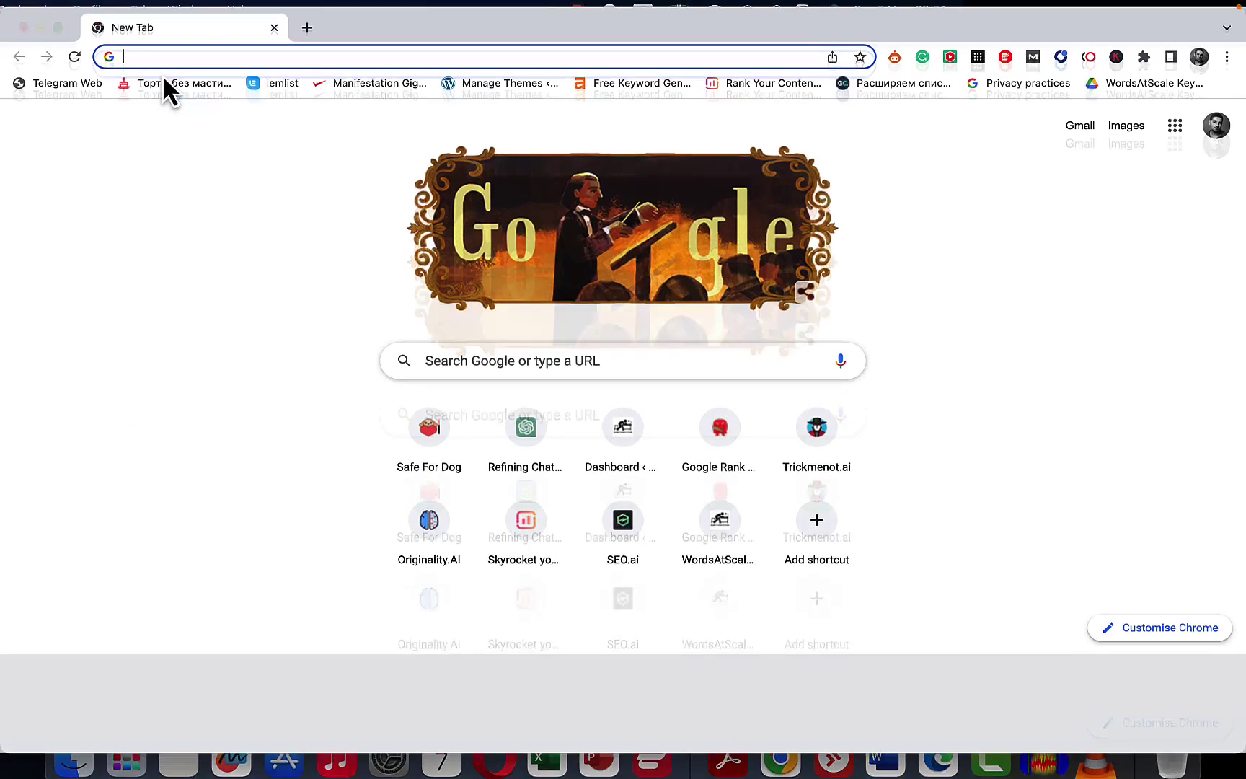
key("ctrl+super+f")
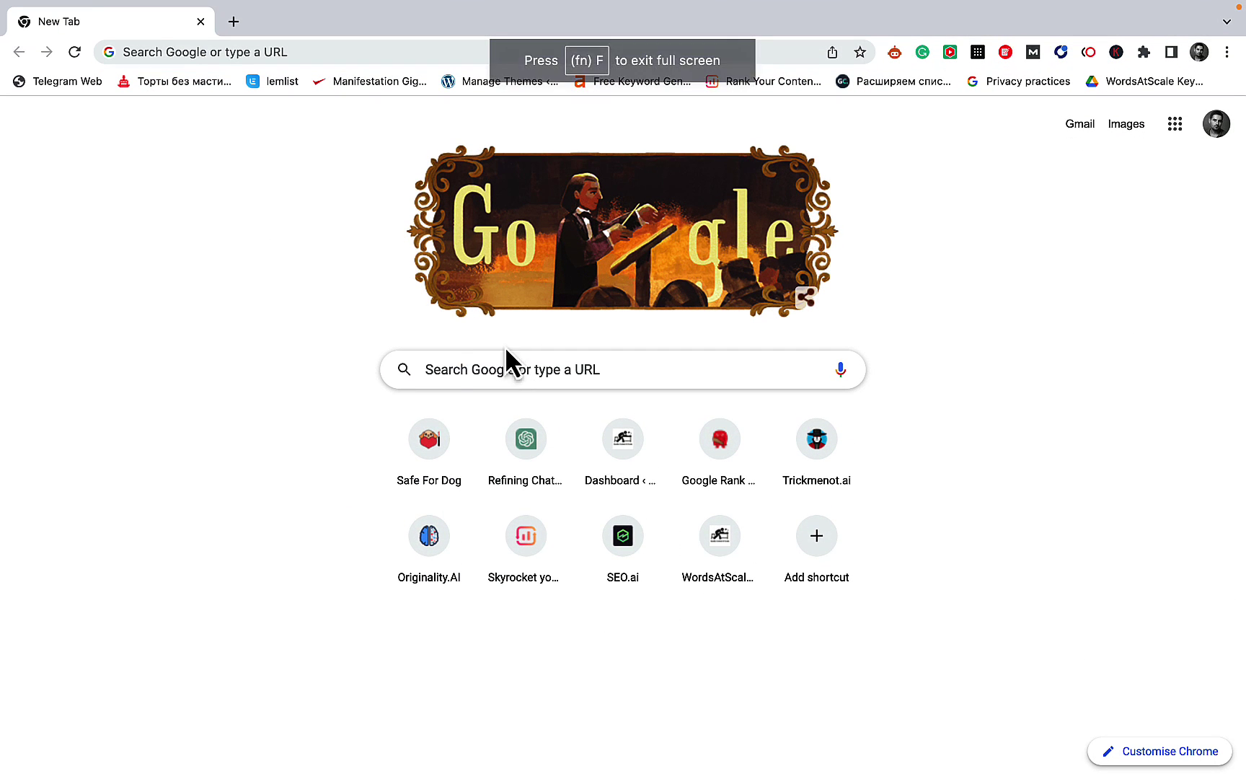
- Search Google for 'hydroponic herb gardening' and extract 5 levels of People Also Ask questions with SEO Minion
left_click(460, 360)
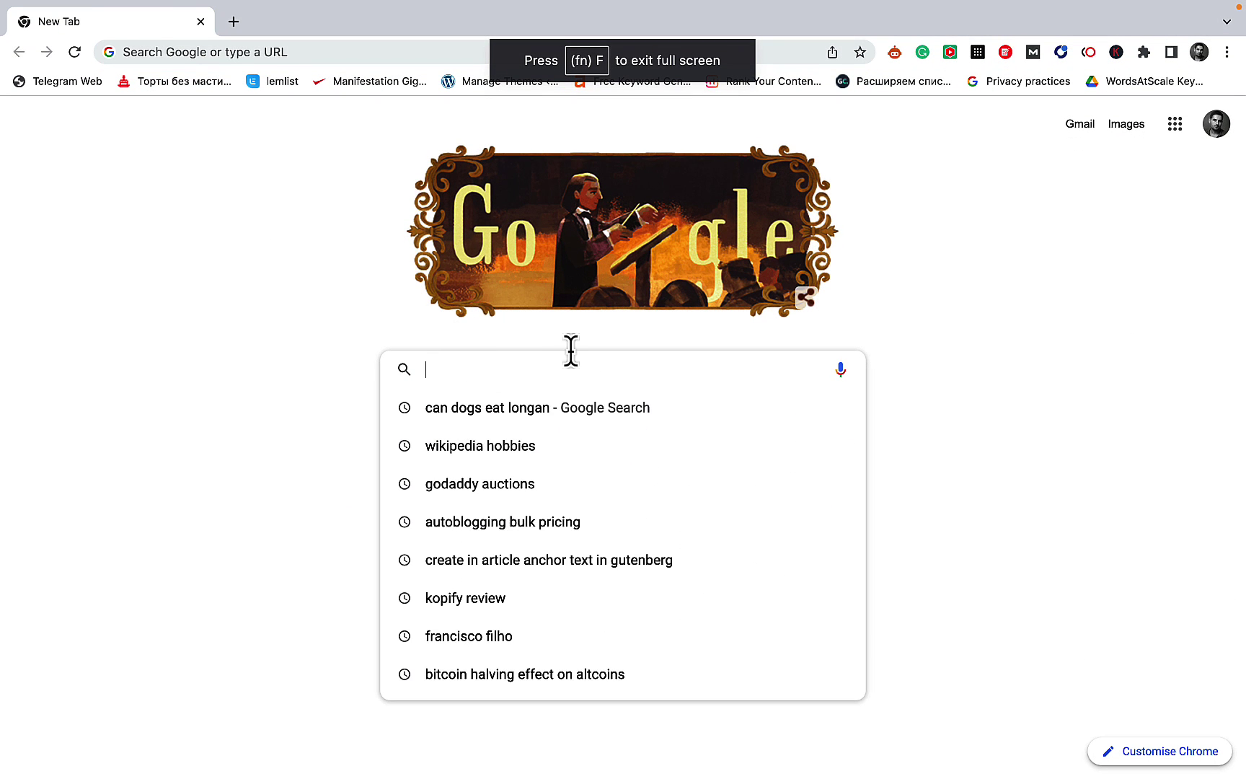
key("super+v")
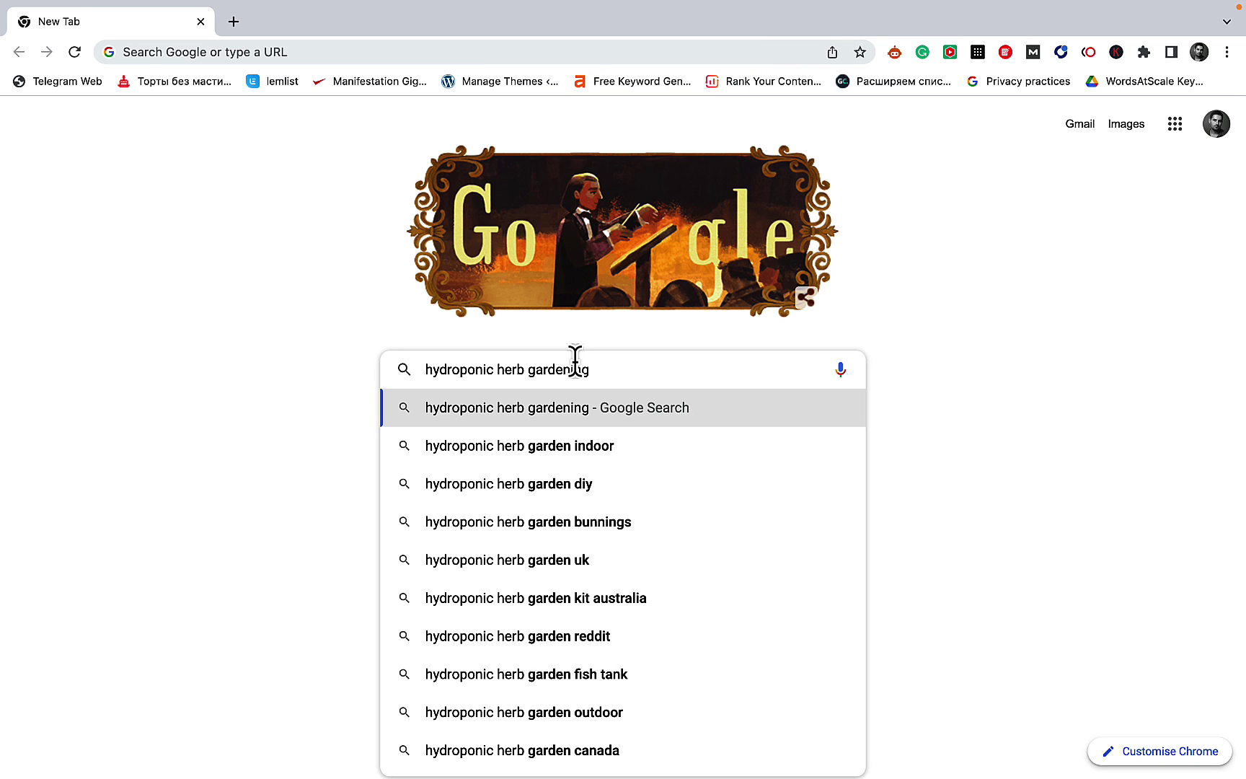
key("Return")
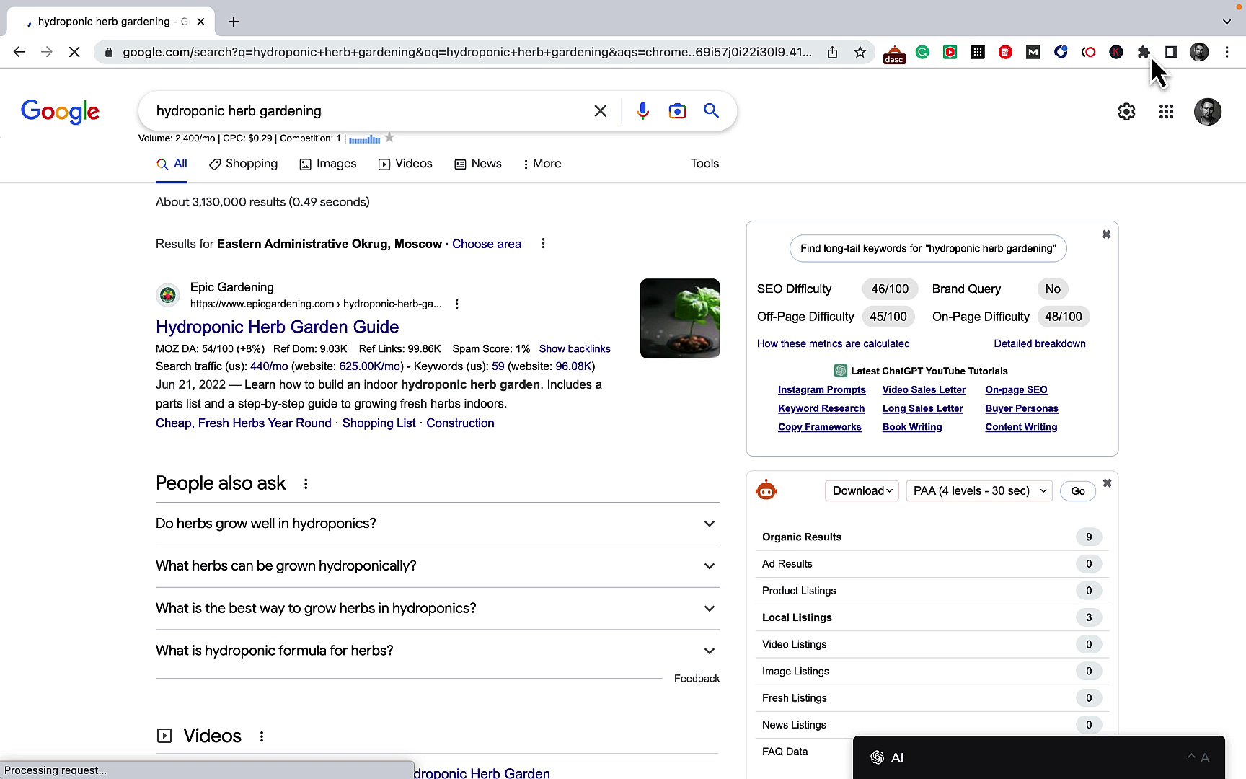
scroll(1110, 396, "down", 2)
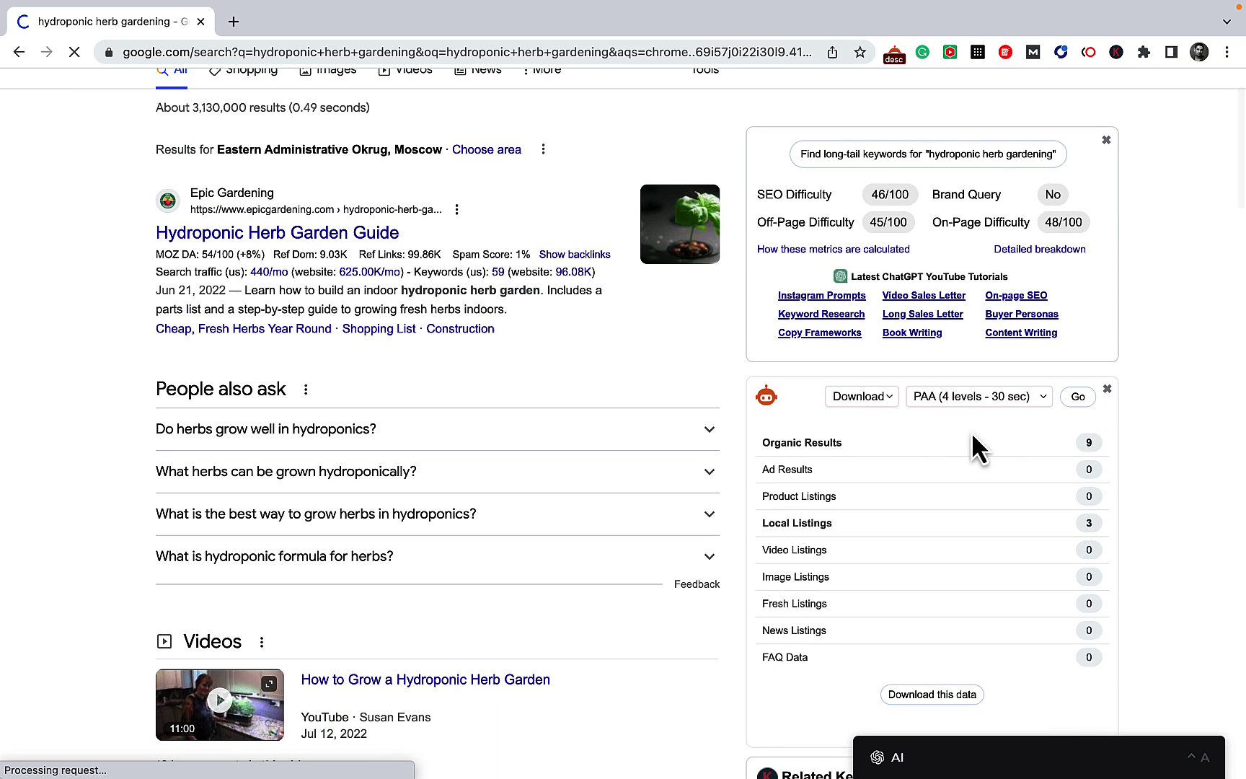
left_click(990, 401)
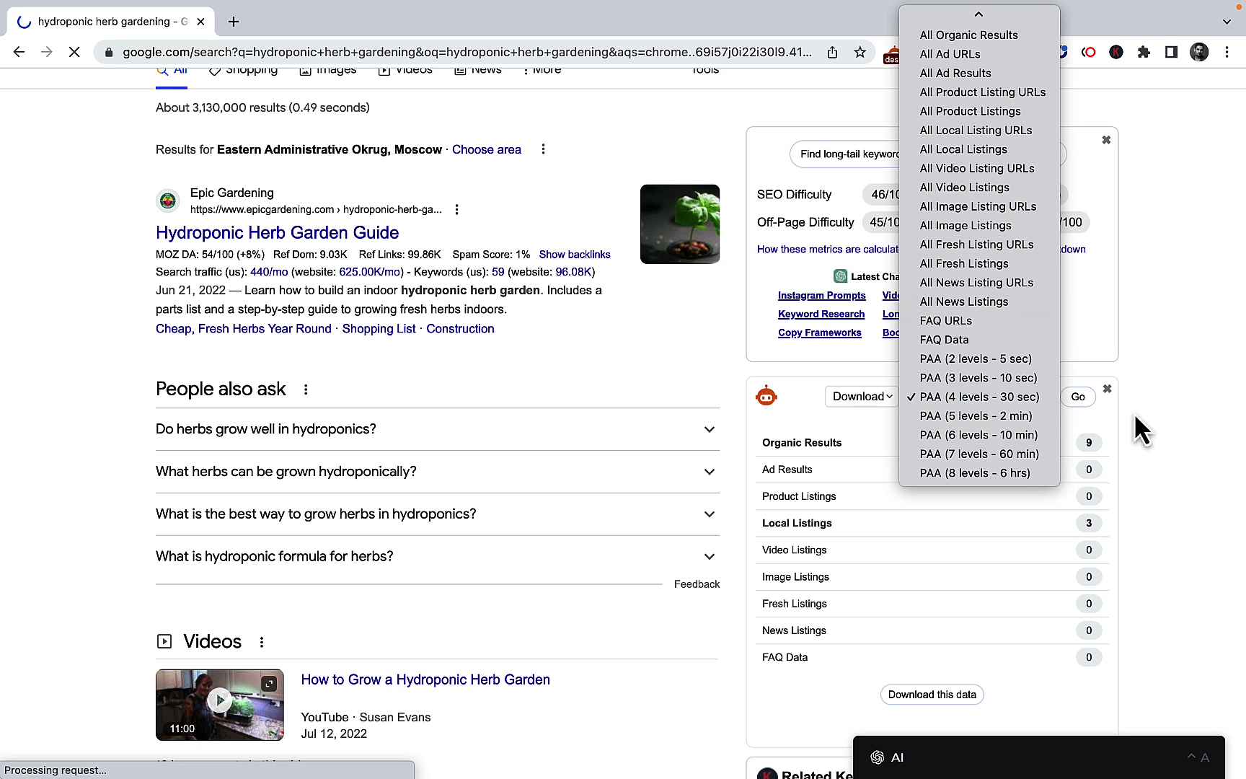
left_click(1020, 421)
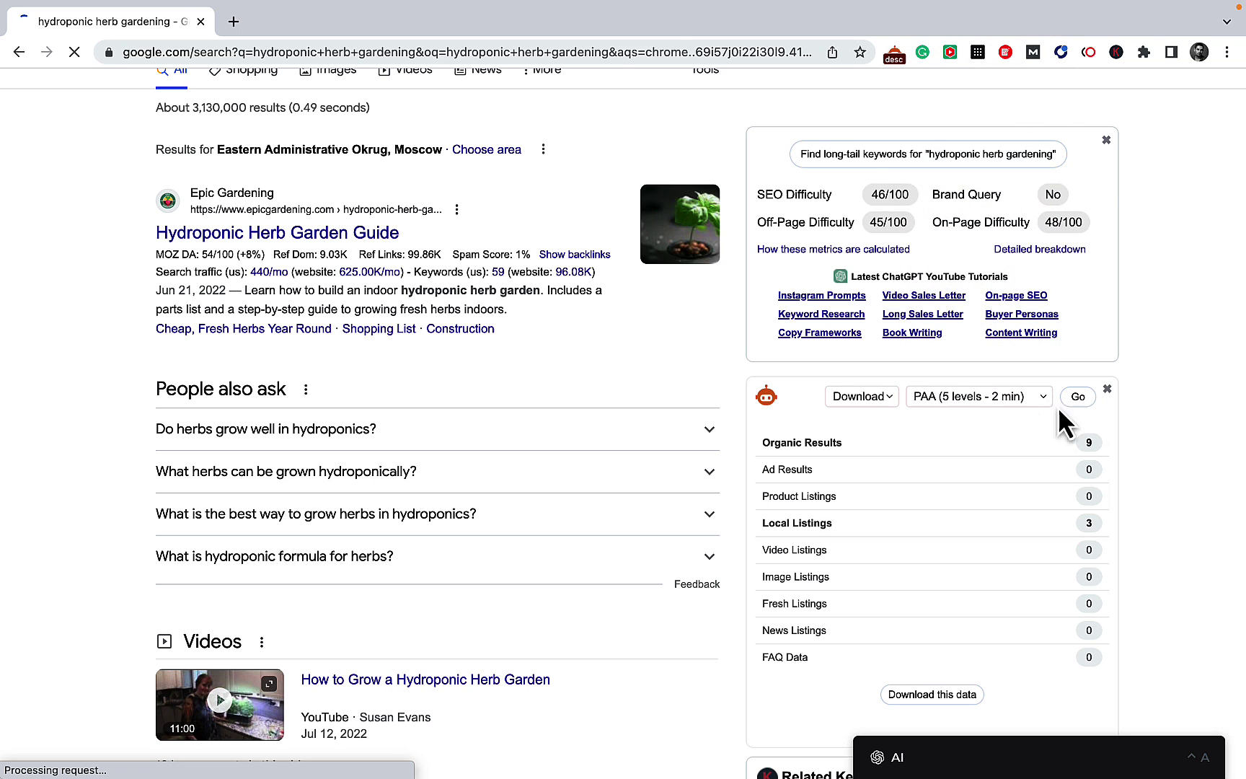
left_click(1077, 396)
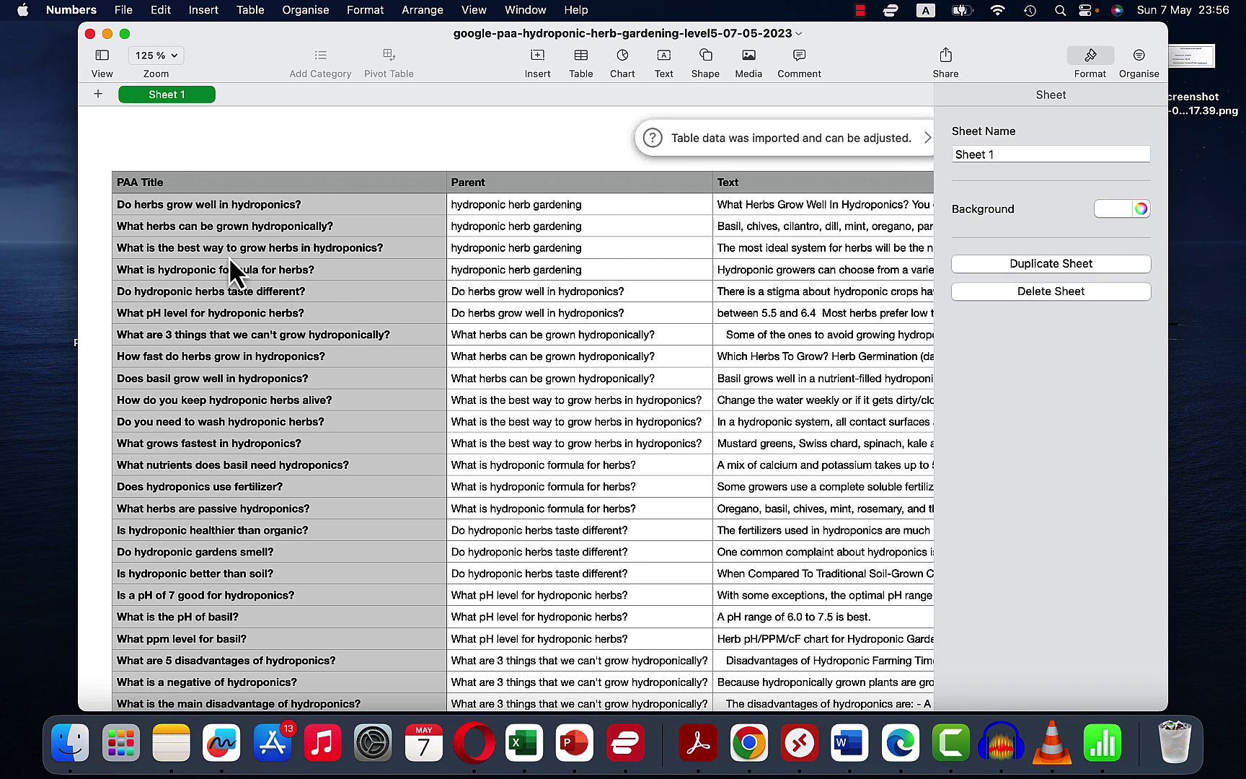
- Select all the exported questions in column A of the Numbers spreadsheet
left_click(246, 204)
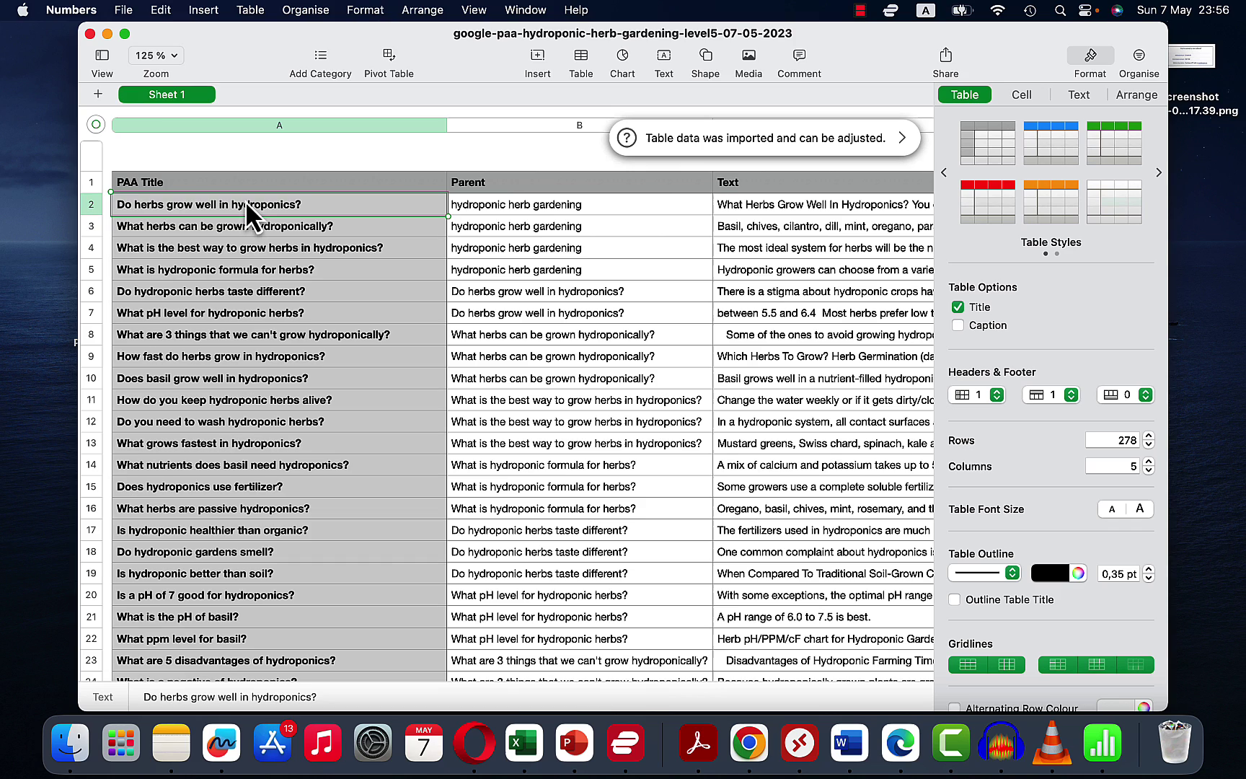
key("shift+super+Down")
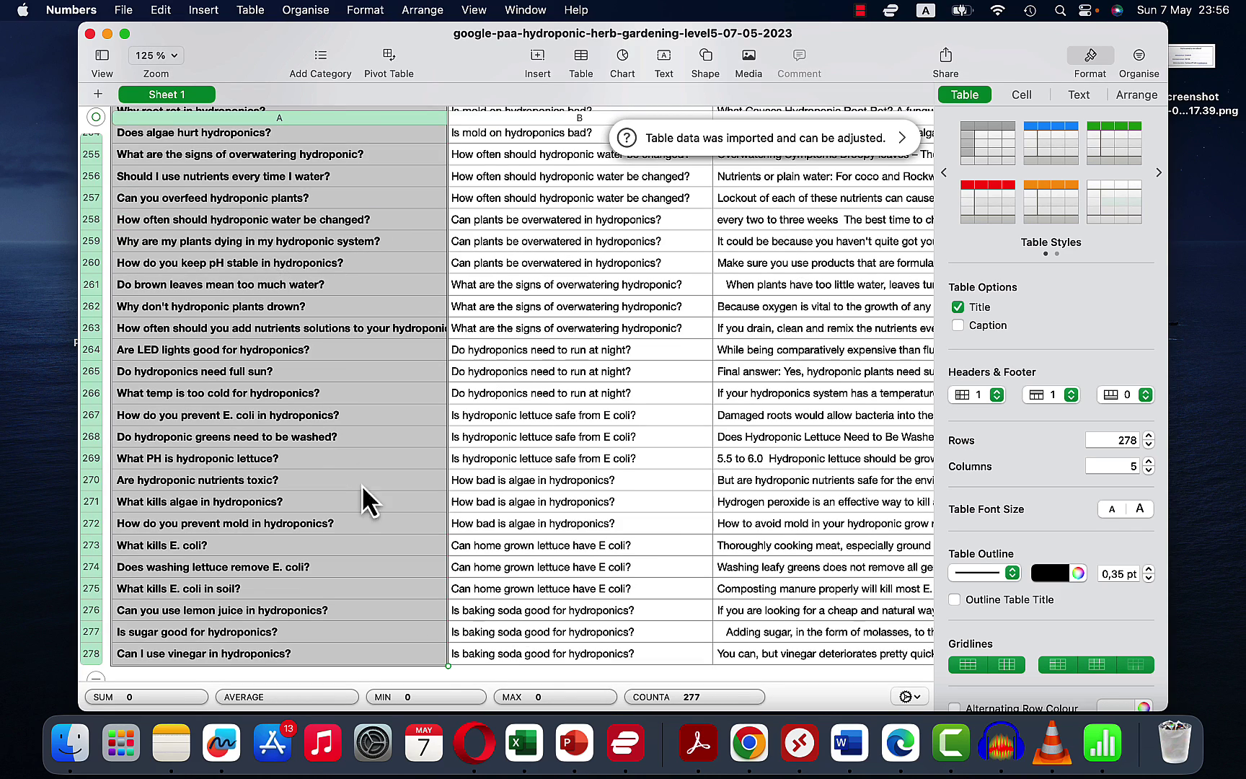
left_click(475, 753)
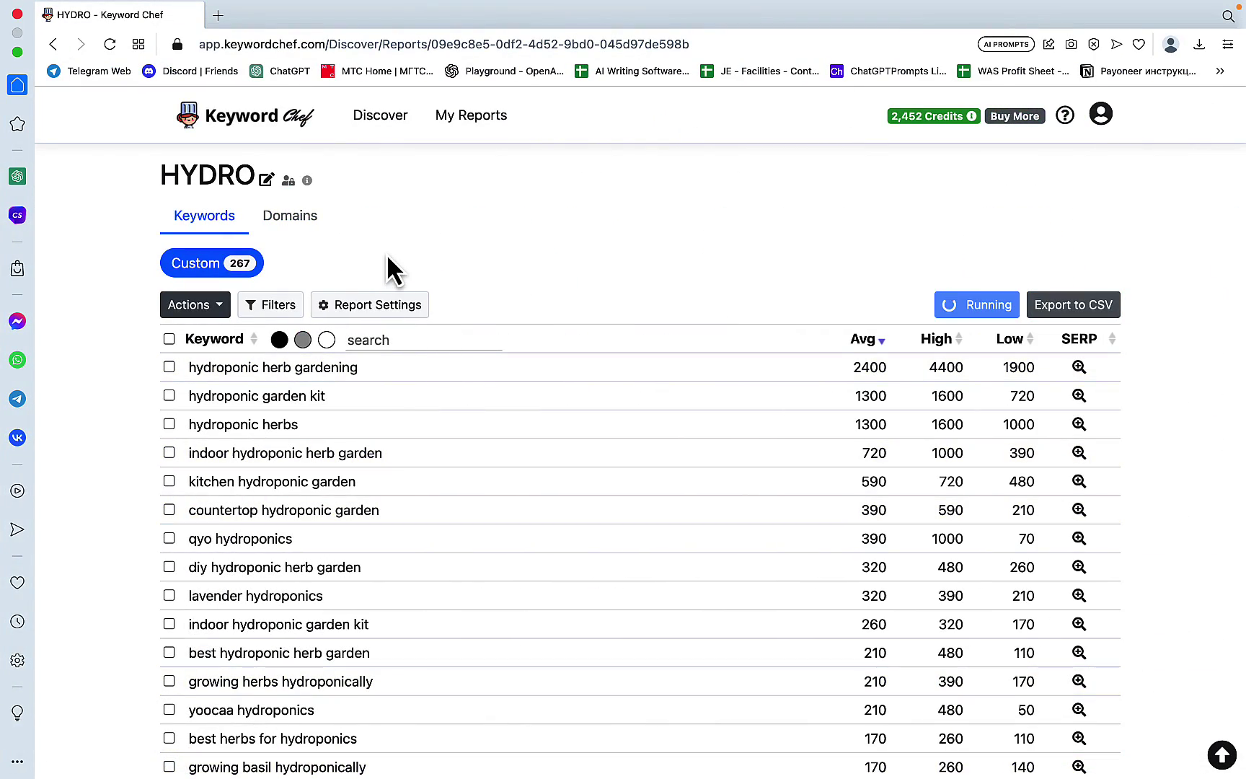
- Import the 277 pasted PAA questions into Keyword Chef as a new report named 'Hydroponics PAAs'
left_click(386, 117)
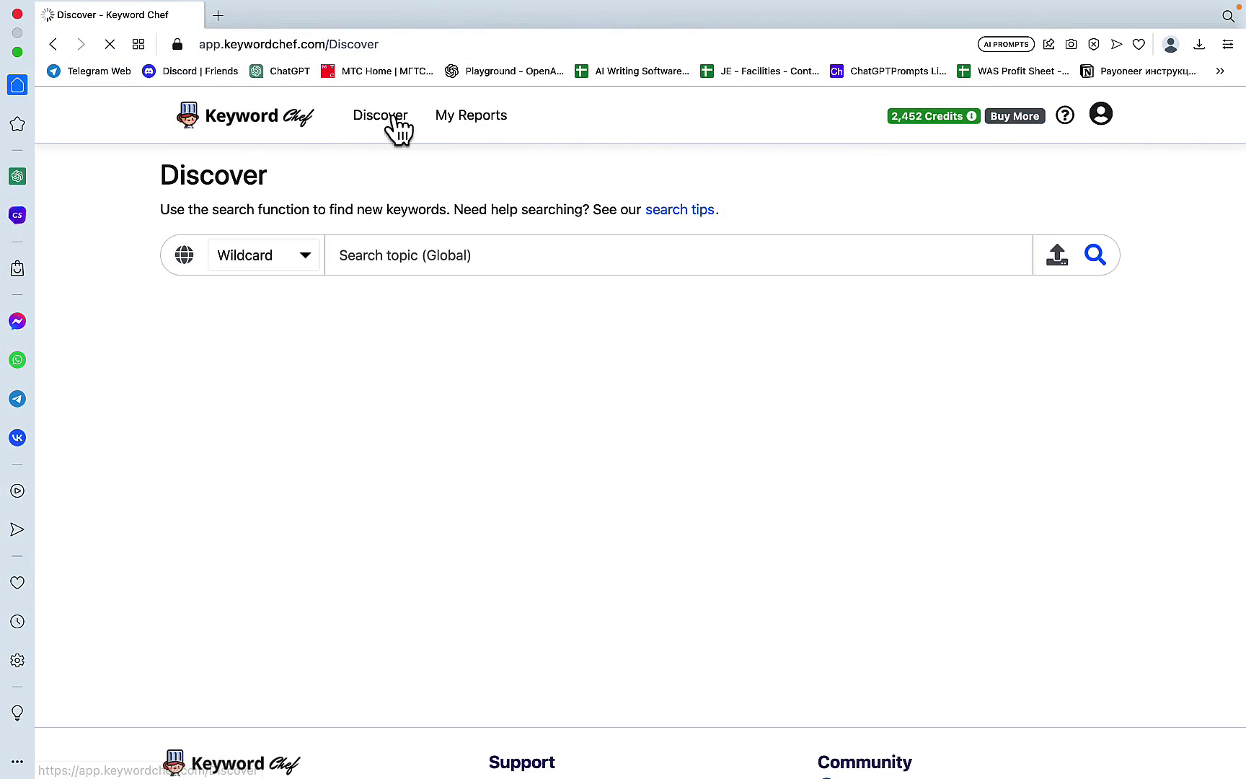
left_click(1058, 261)
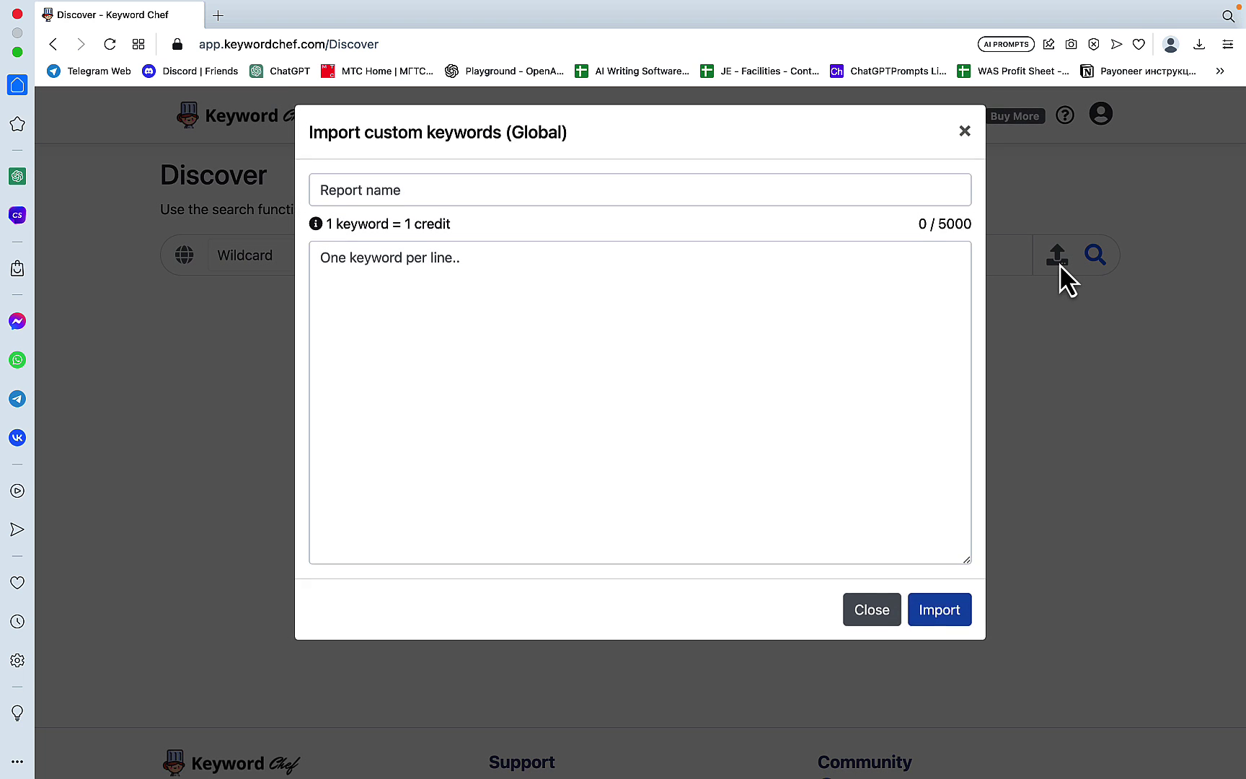
left_click(450, 304)
key("super+v")
left_click(375, 196)
type("H")
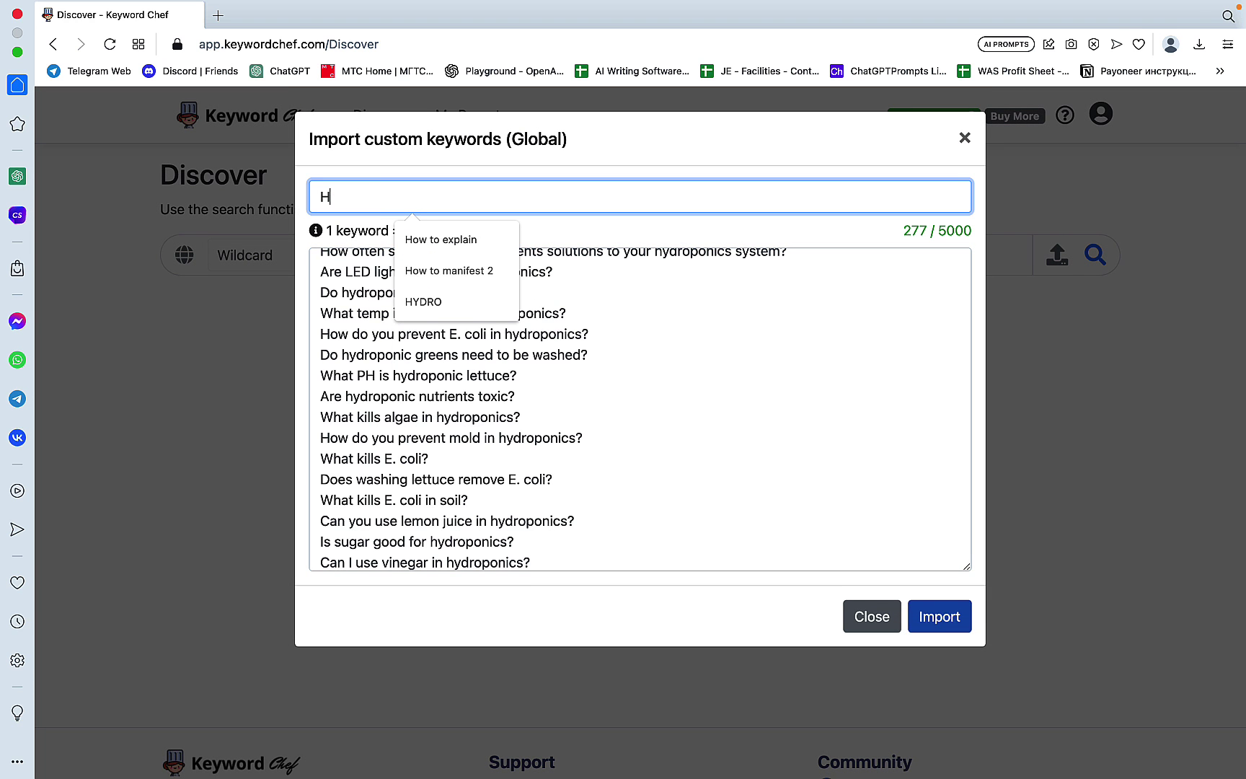
type("ydropo")
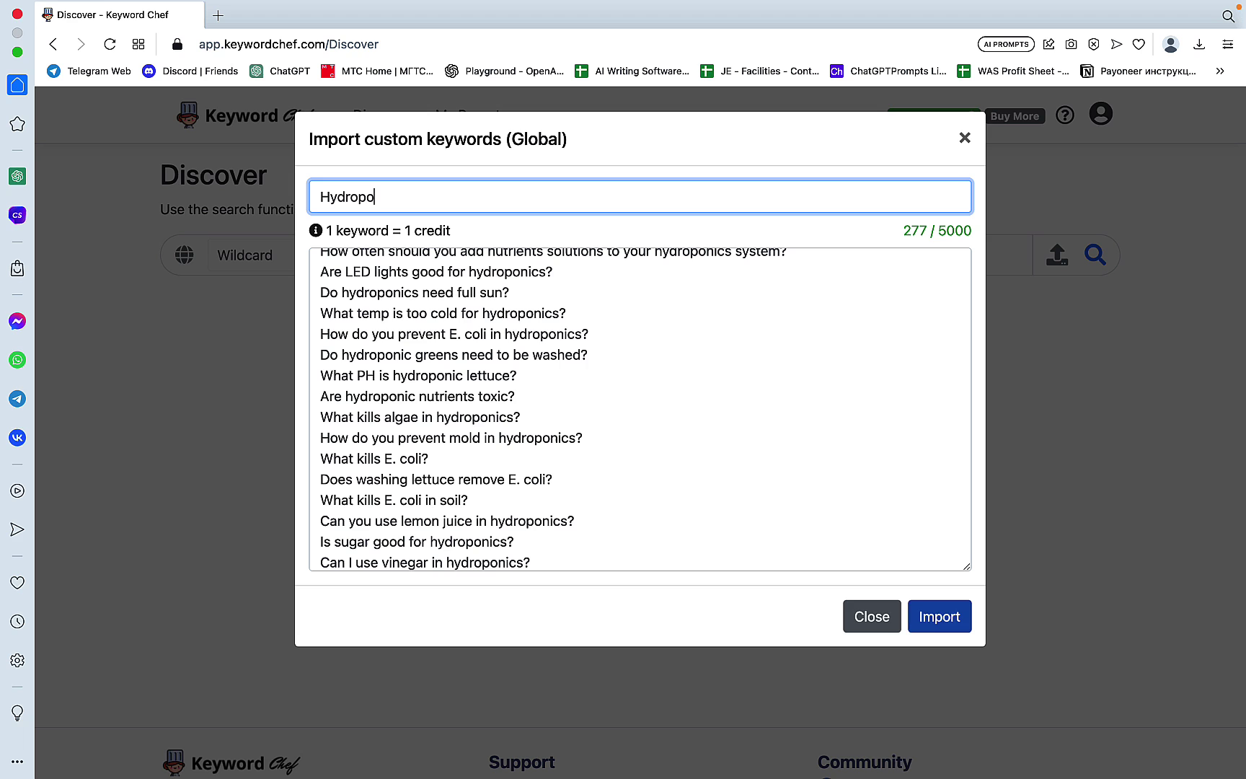
type("nics PAAs")
left_click(956, 624)
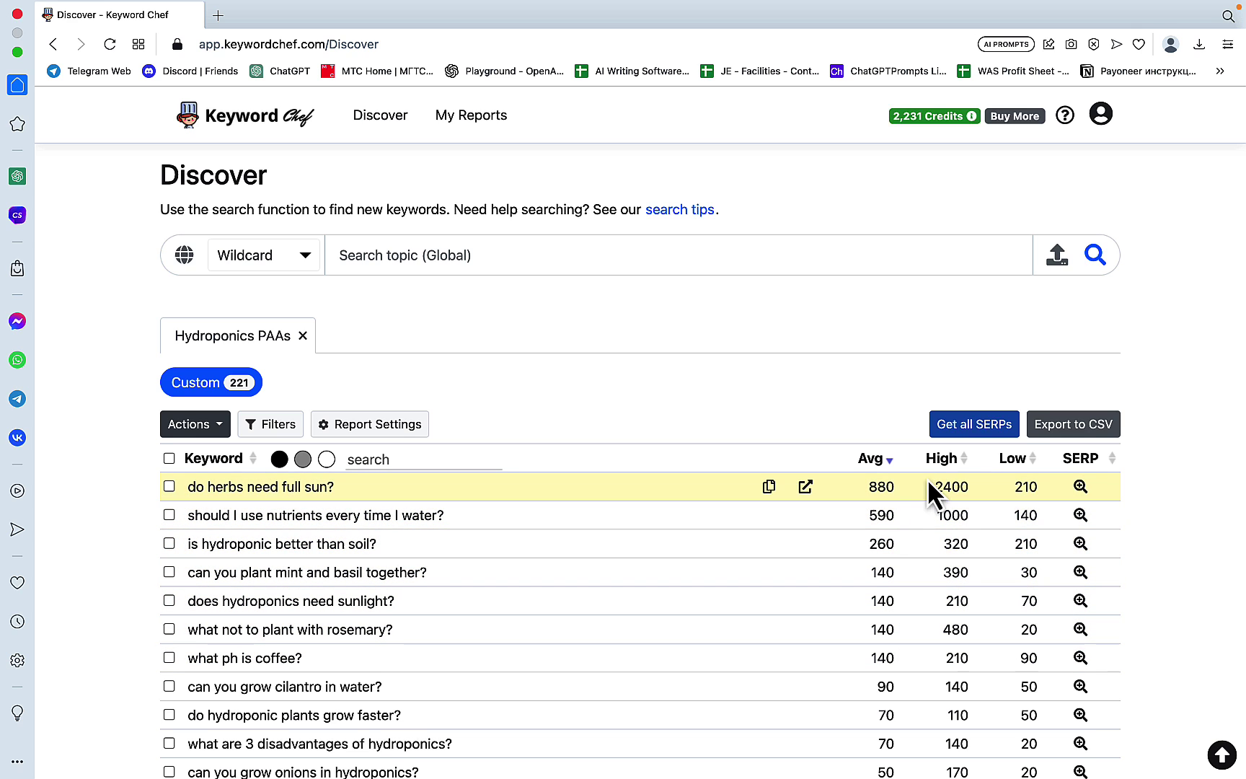
- Fetch all SERPs for the report, refresh it, and view the ranking domains breakdown
left_click(974, 432)
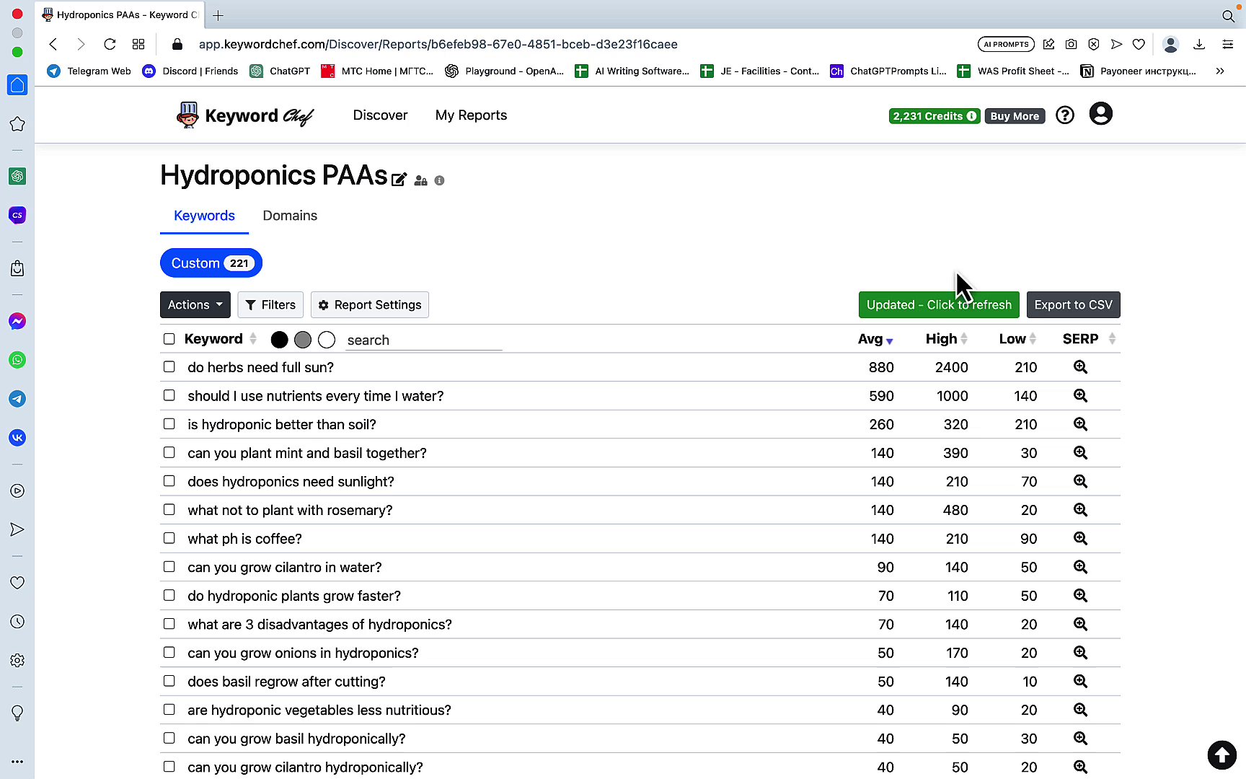
left_click(918, 314)
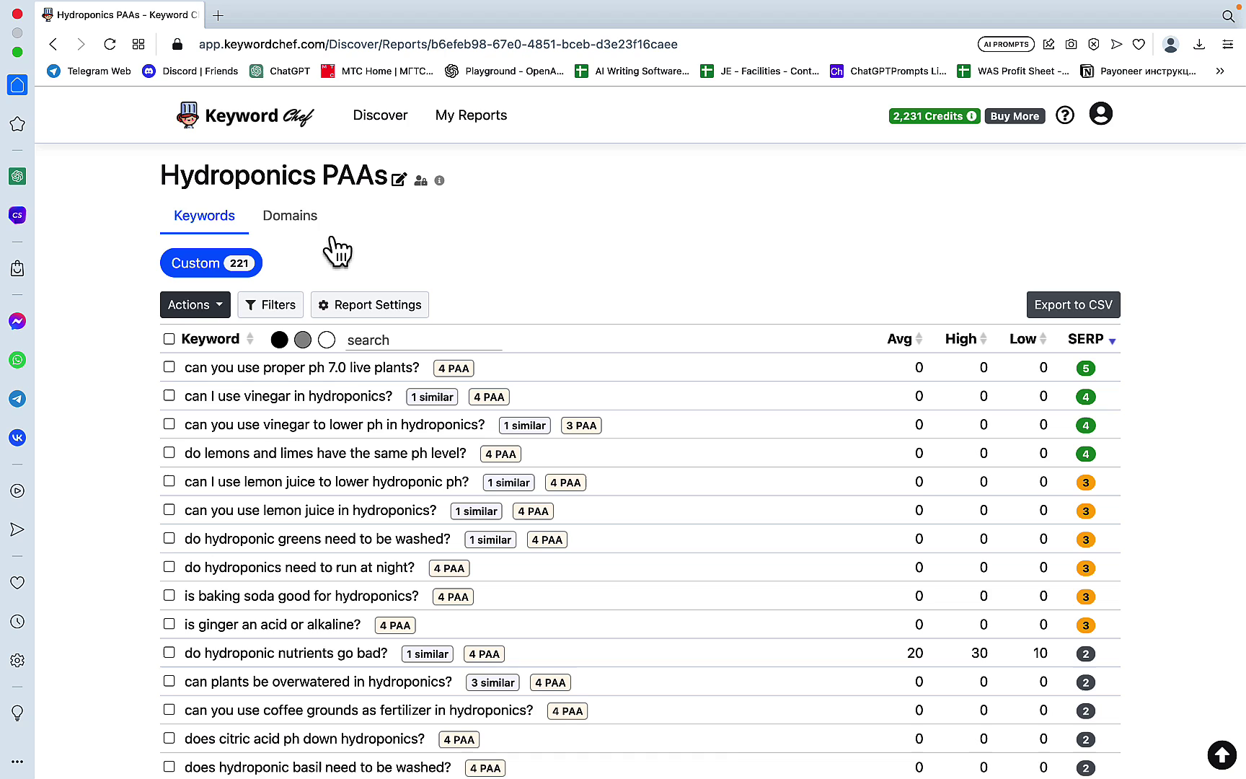
left_click(309, 229)
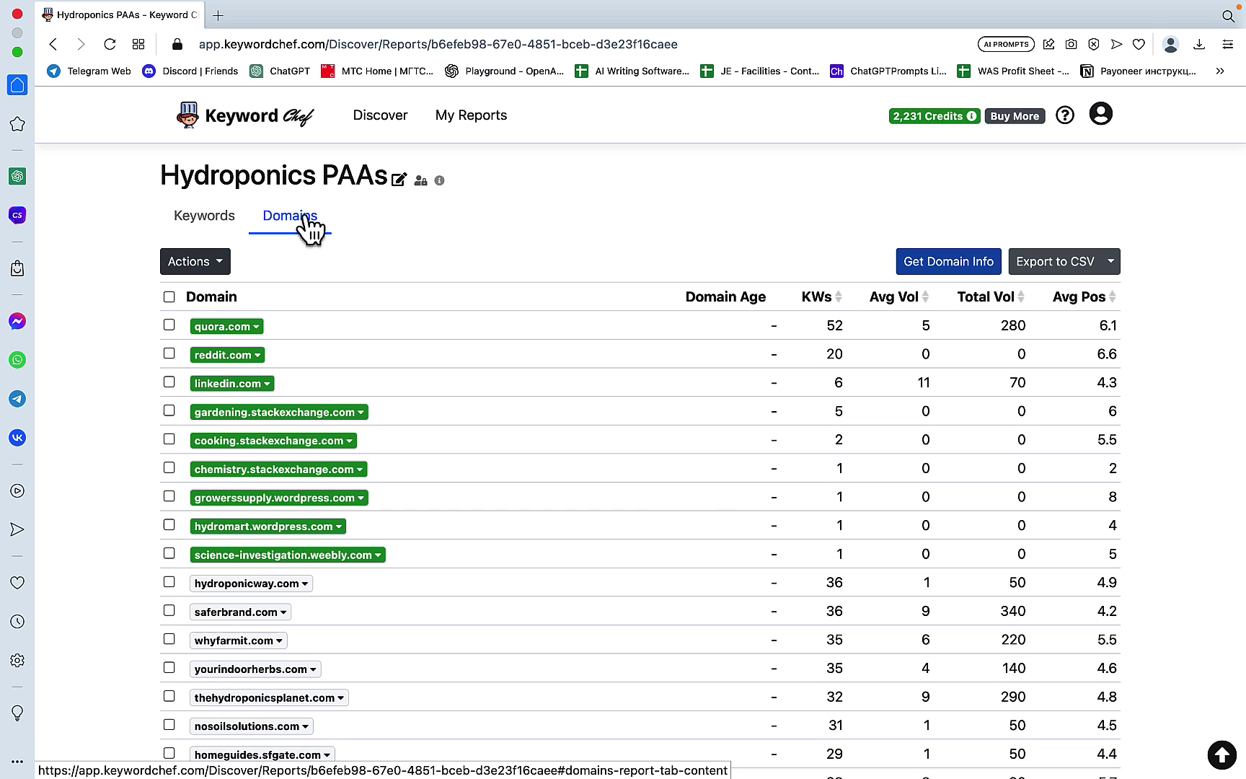
- Expand and collapse quora.com's ranked questions, then scroll through the report
left_click(259, 326)
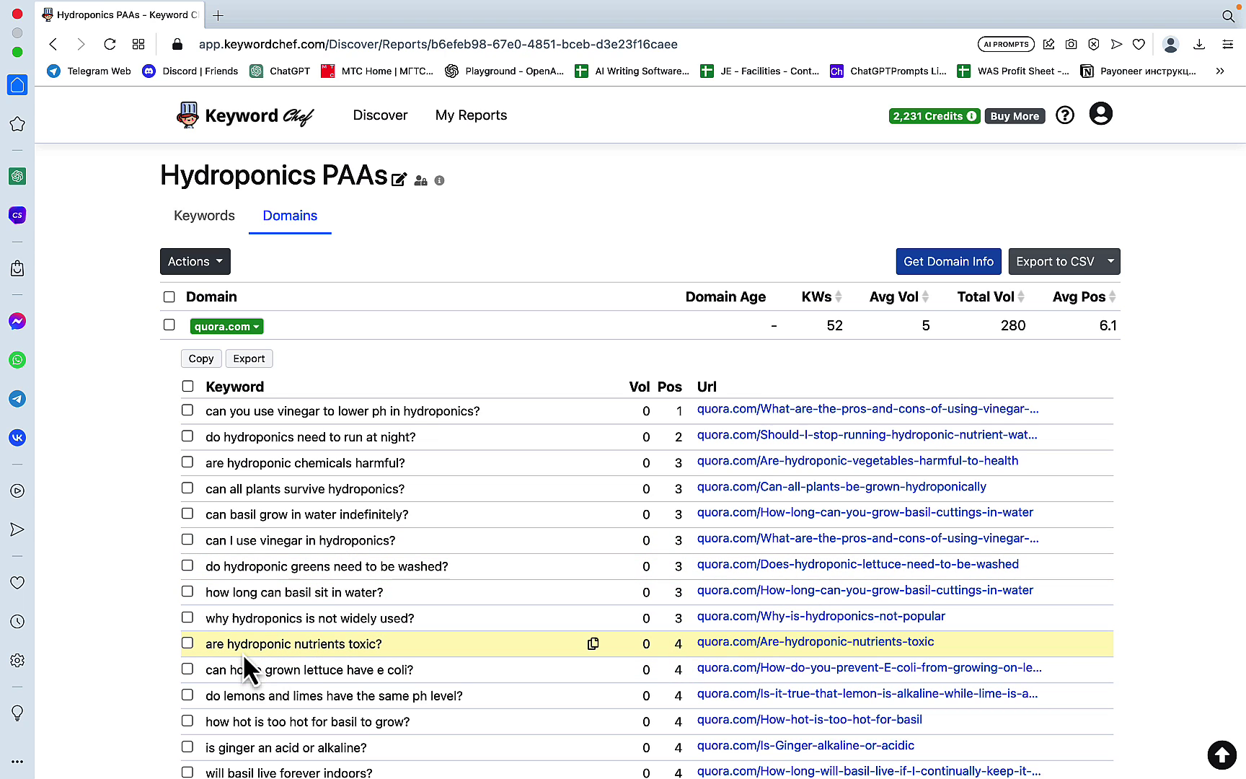
left_click(256, 328)
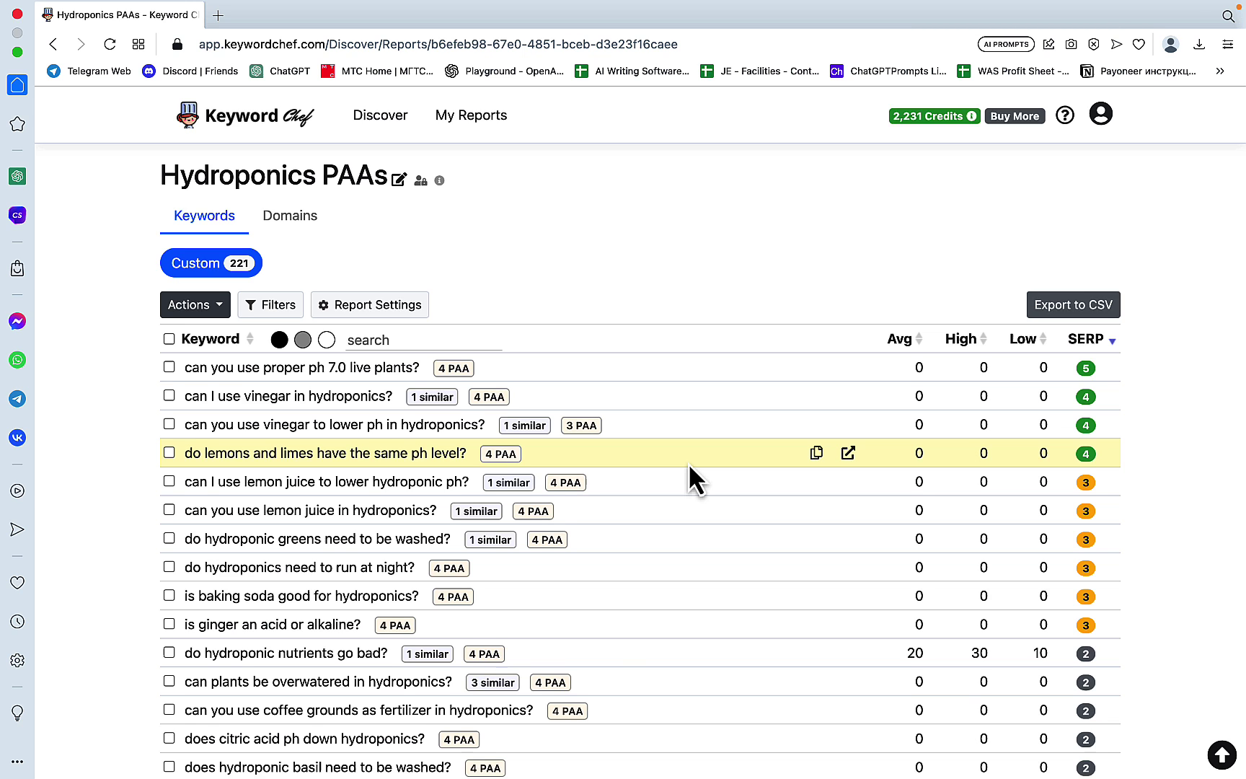
scroll(1137, 567, "down", 3)
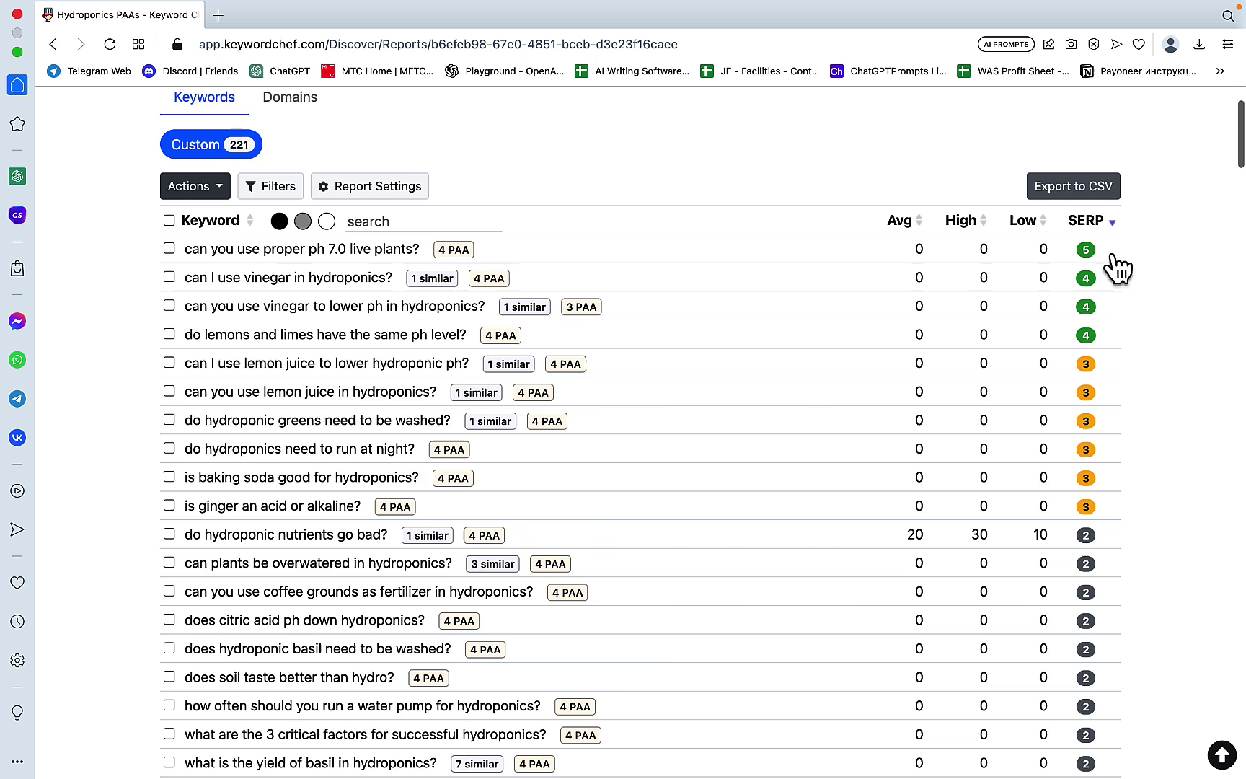